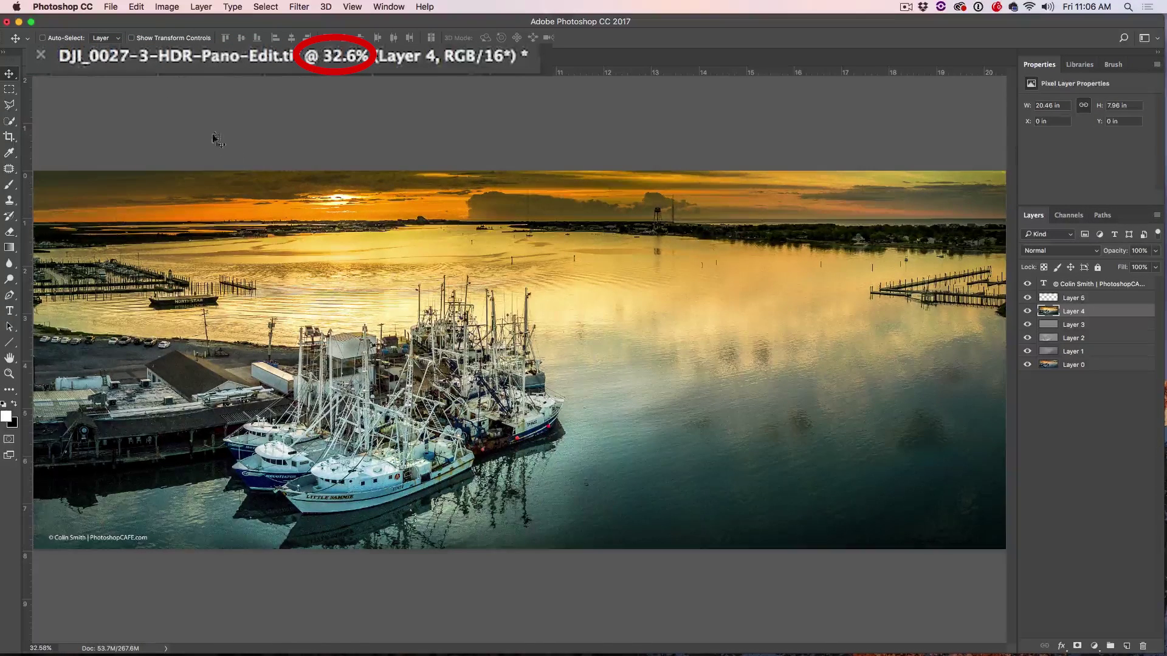
Start the Cmd shortcut to zoom the harbor panorama to 100%
key("super")
View the boats at 100%, fit the whole panorama on screen, and select Layer 3
key("super+1")
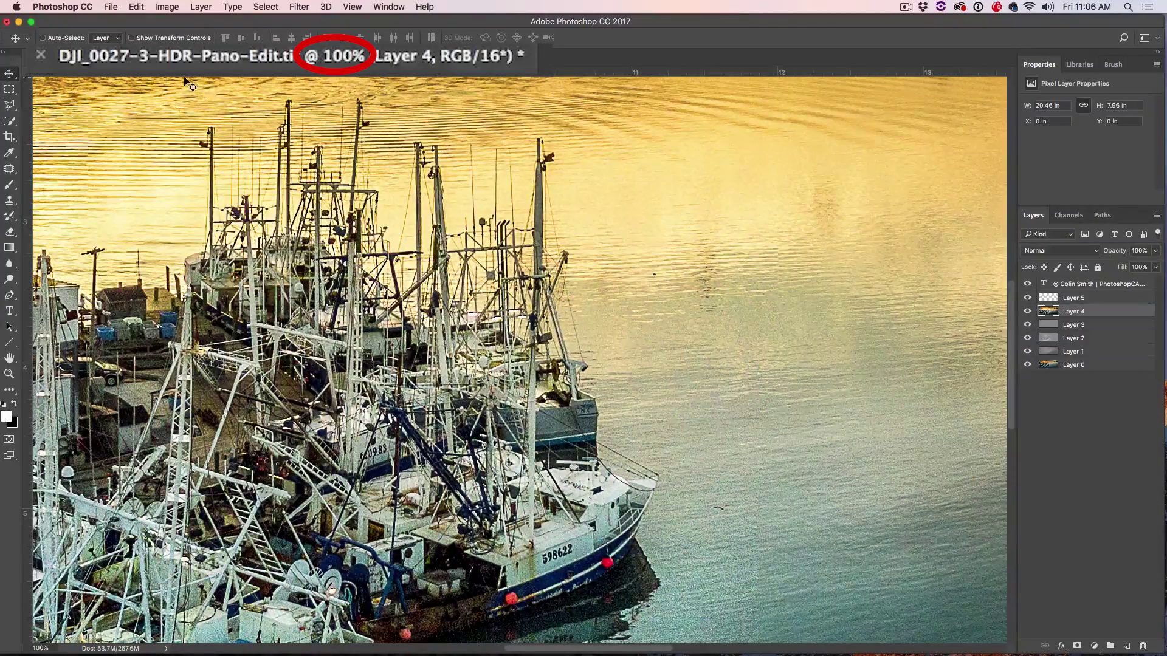
key("super+0")
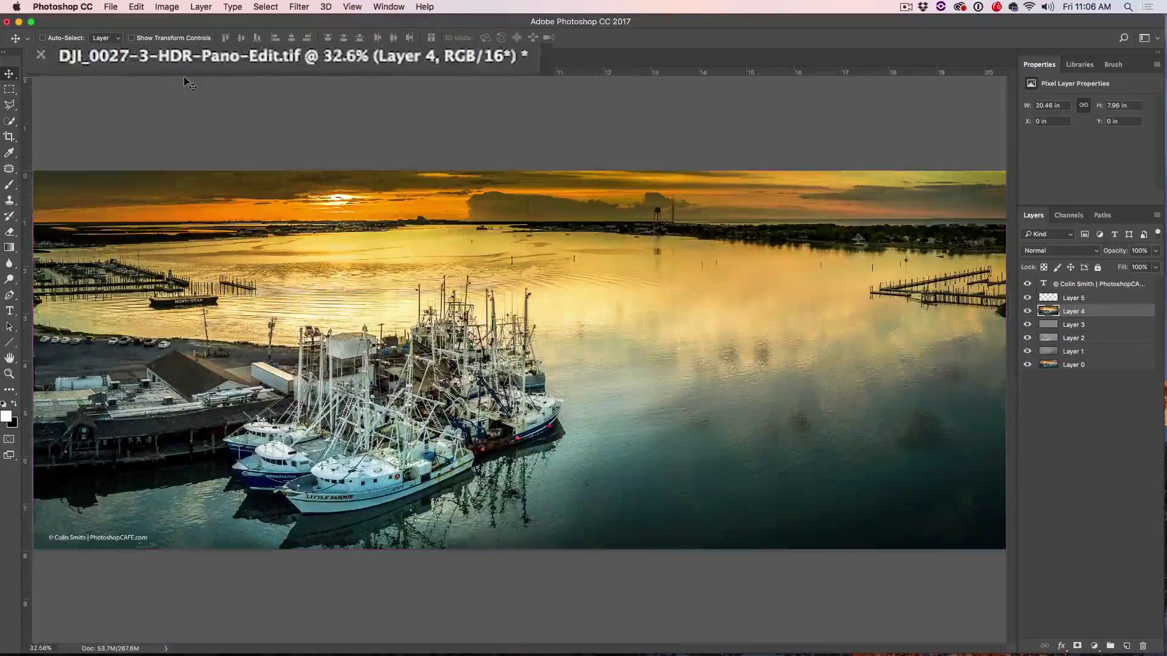
left_click(1057, 324)
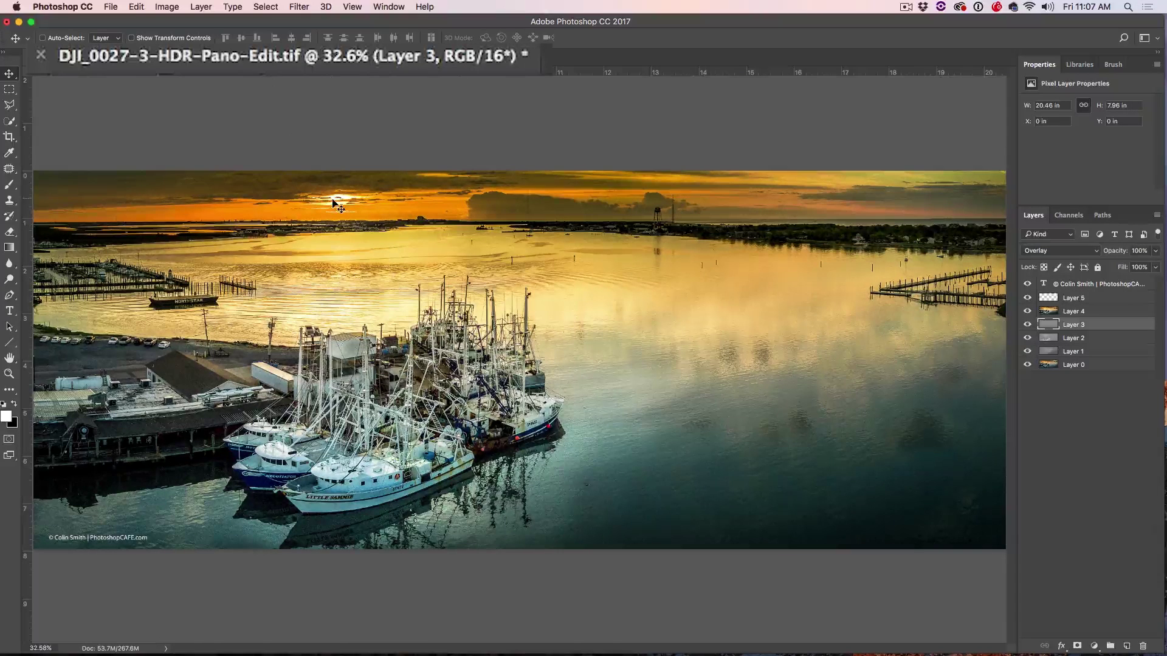
Save the panorama, add a white mask to Layer 4, and target its pixels
key("super+s")
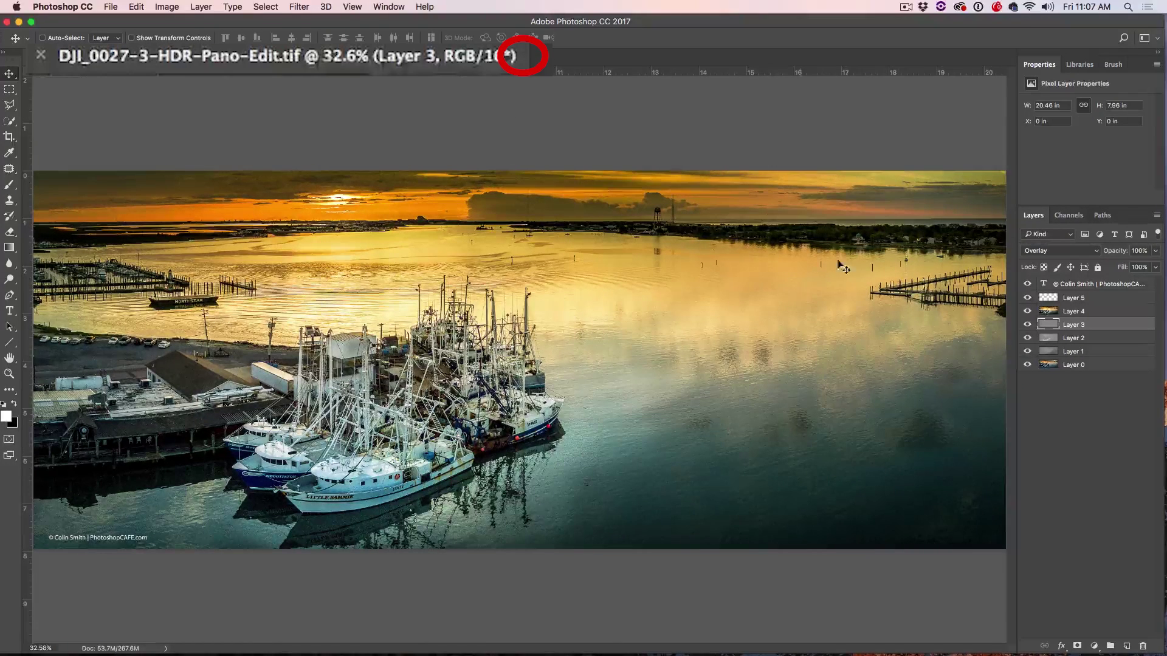
left_click(1073, 312)
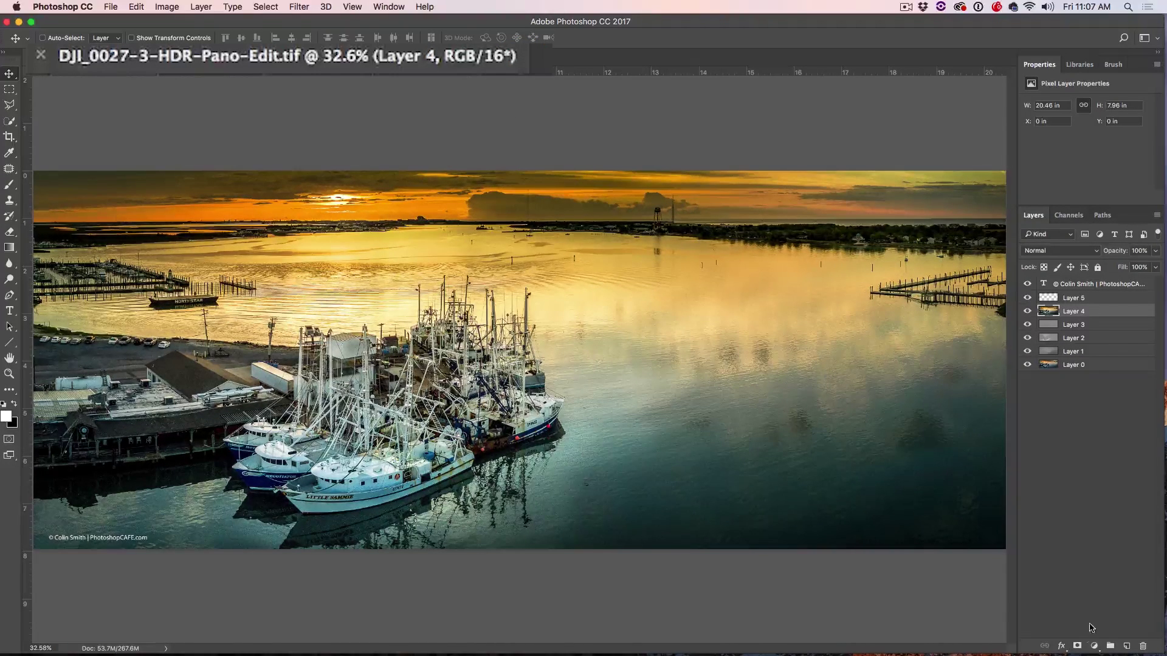
left_click(1077, 646)
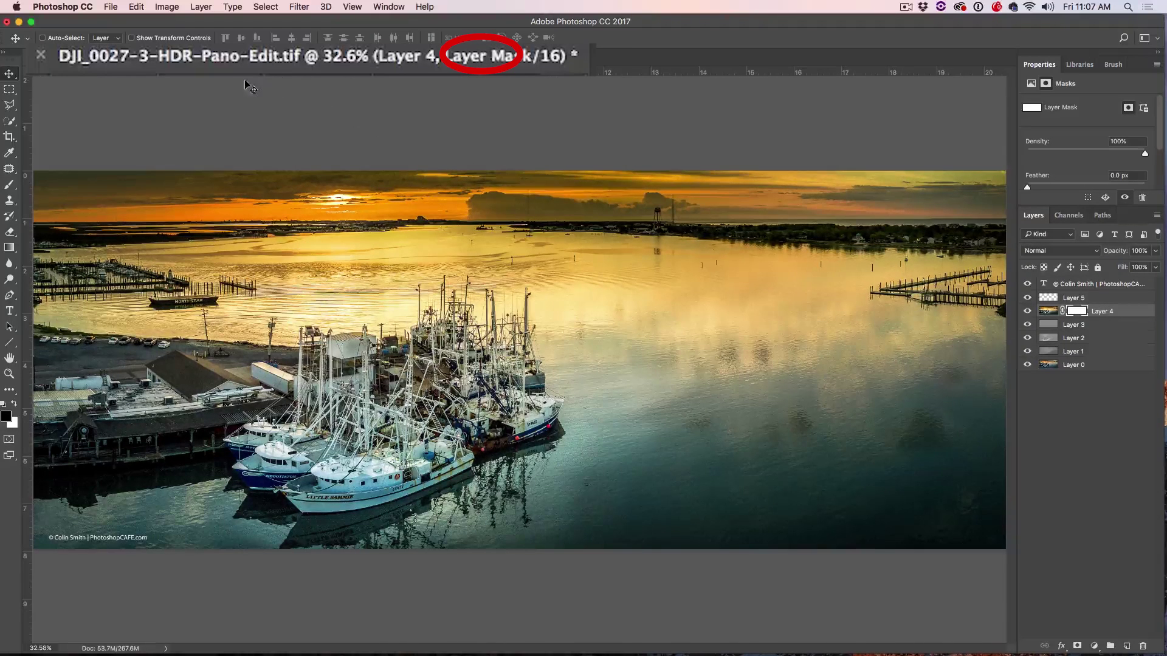
left_click(1047, 311)
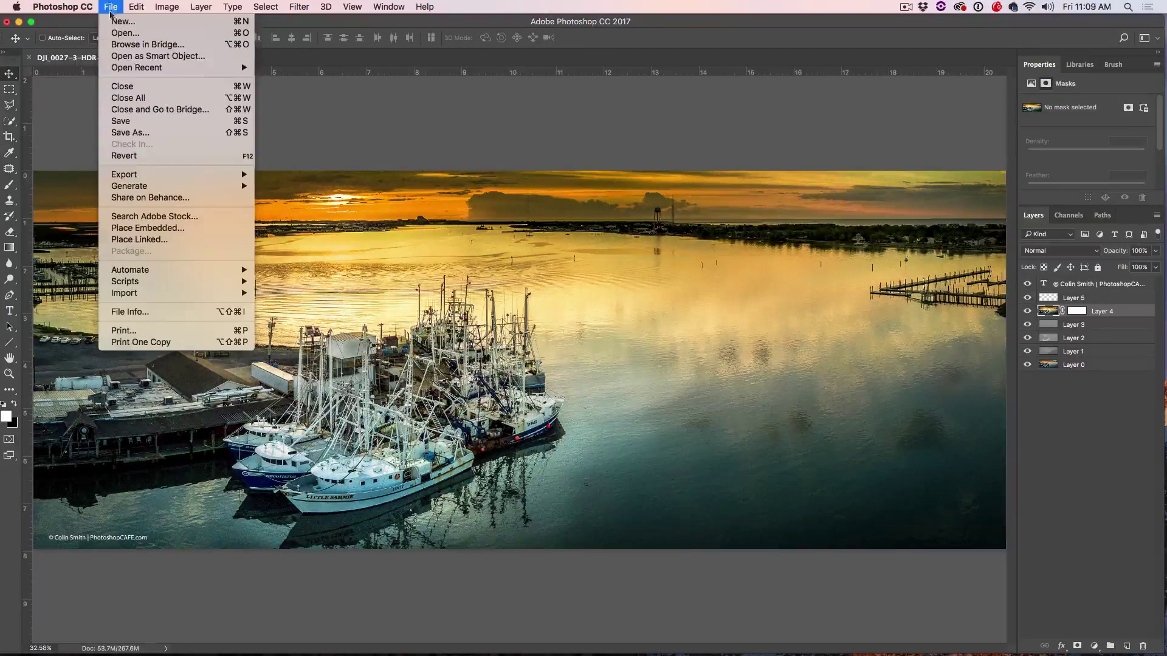
In File Handling preferences, set Recent File List Contains to 100 and confirm
mouse_move(131, 68)
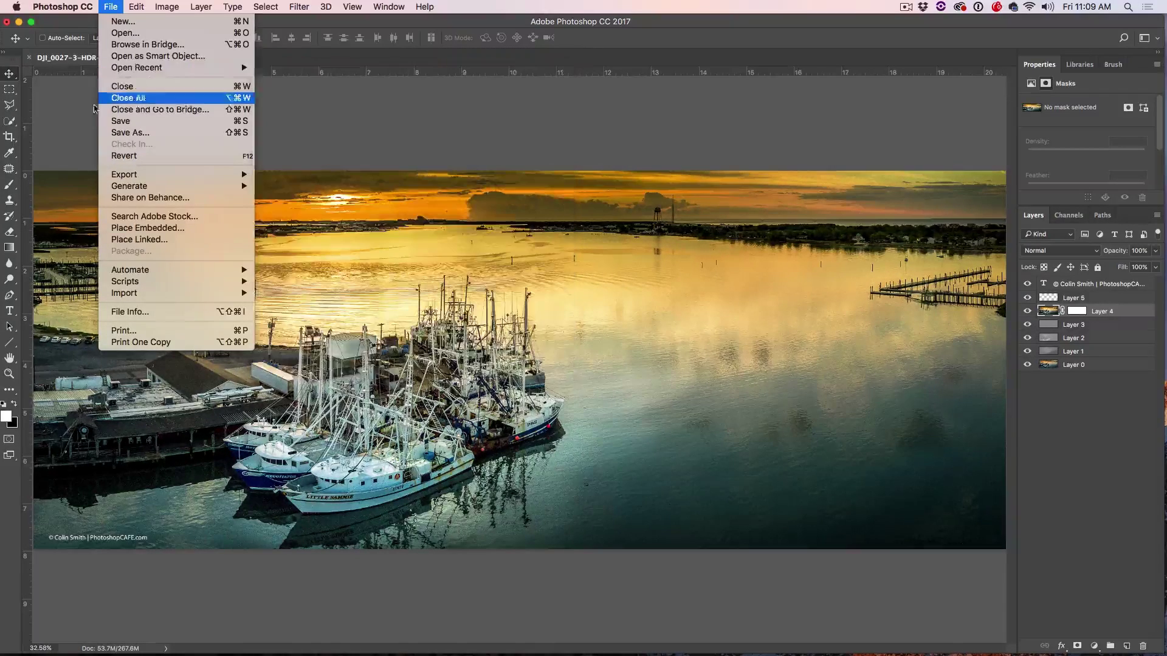
left_click(65, 7)
left_click(65, 7)
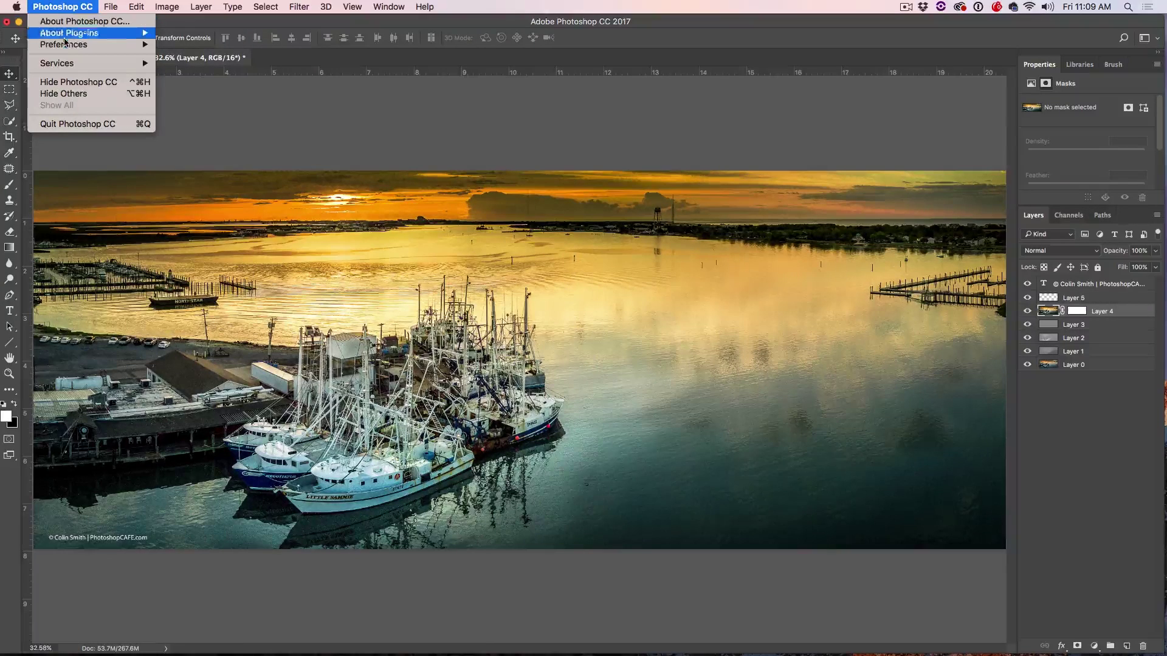
mouse_move(67, 44)
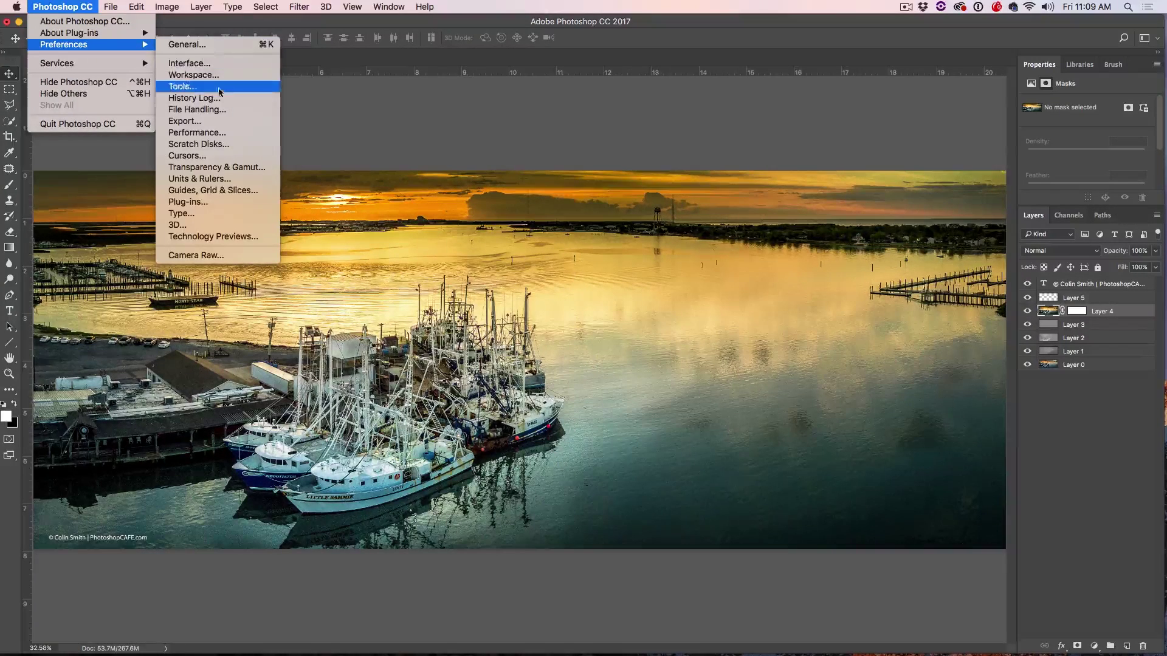
left_click(227, 110)
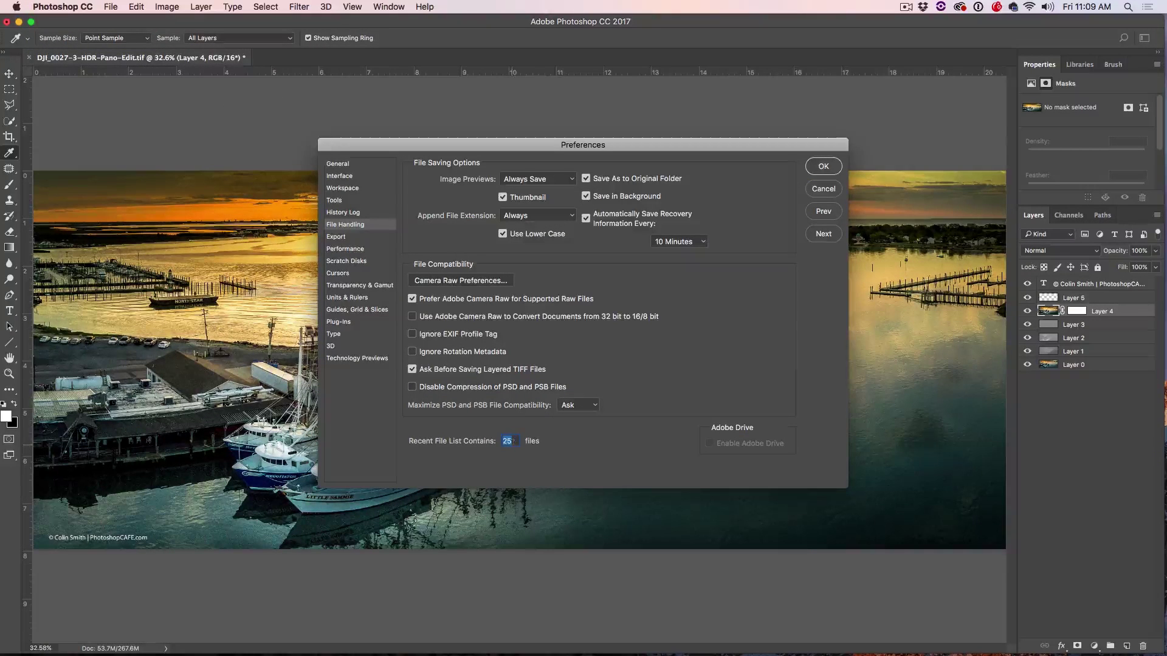
type("100")
left_click(823, 166)
left_click(137, 7)
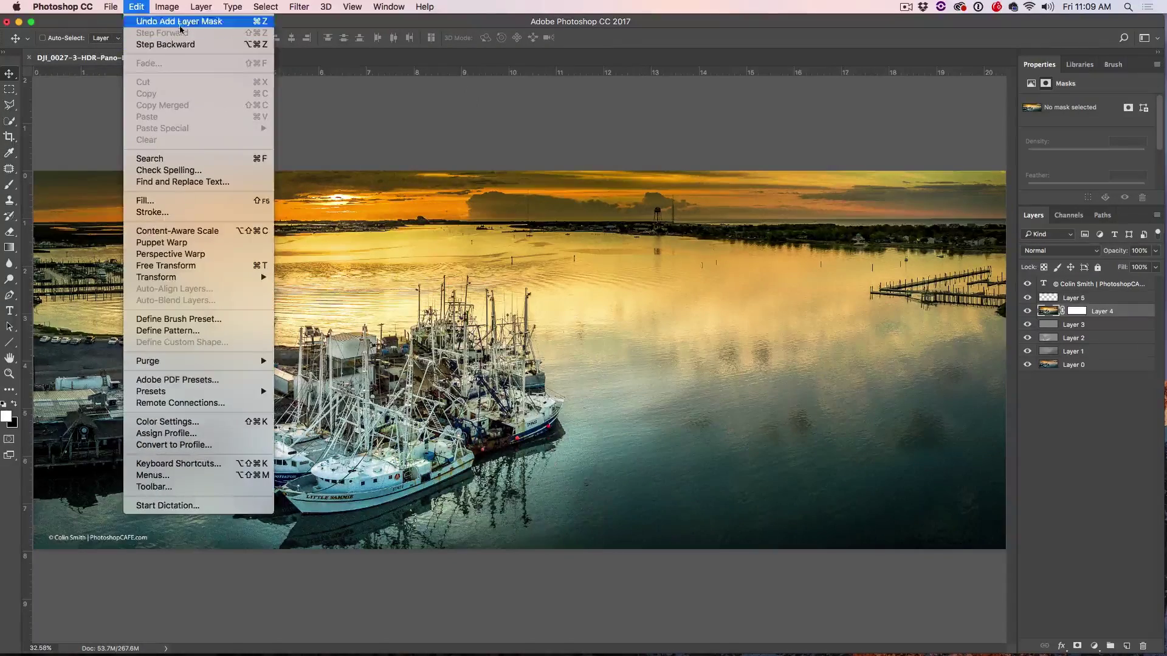
Scroll through the expanded File > Open Recent list of files
left_click(109, 6)
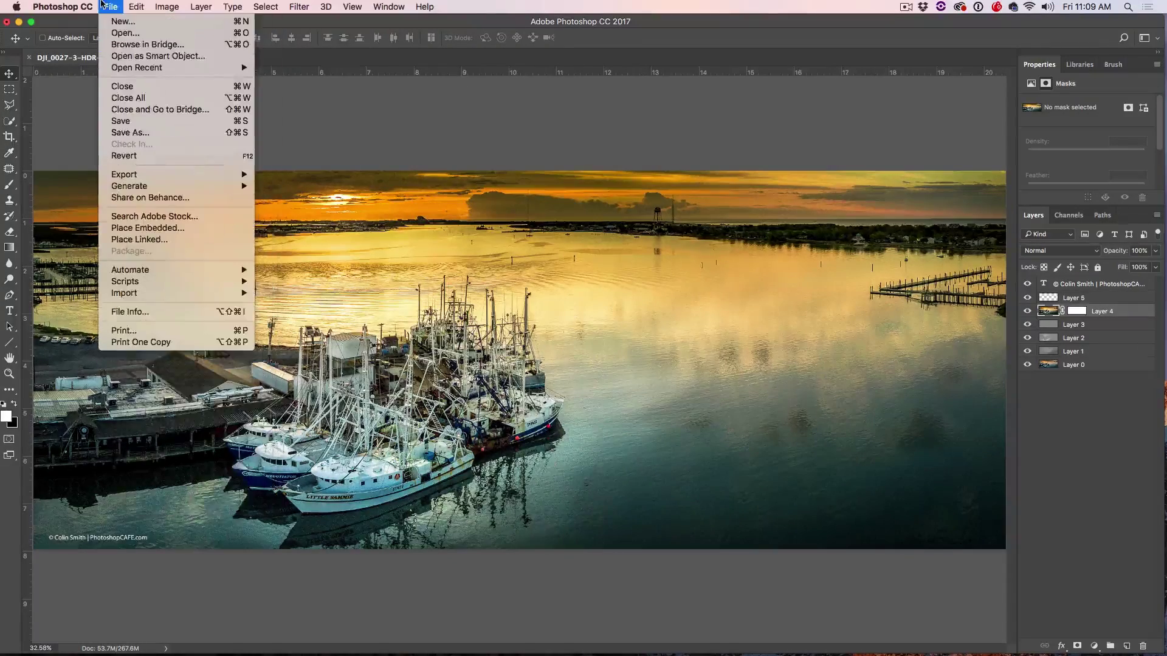
mouse_move(146, 68)
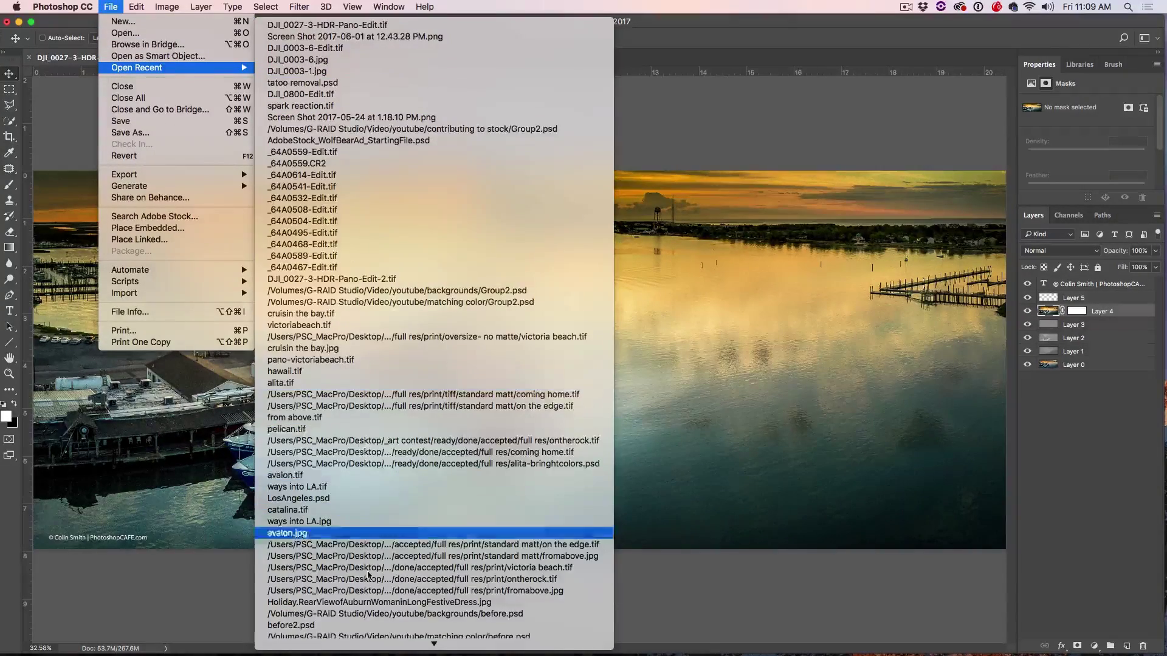
scroll(367, 574, "down", 8)
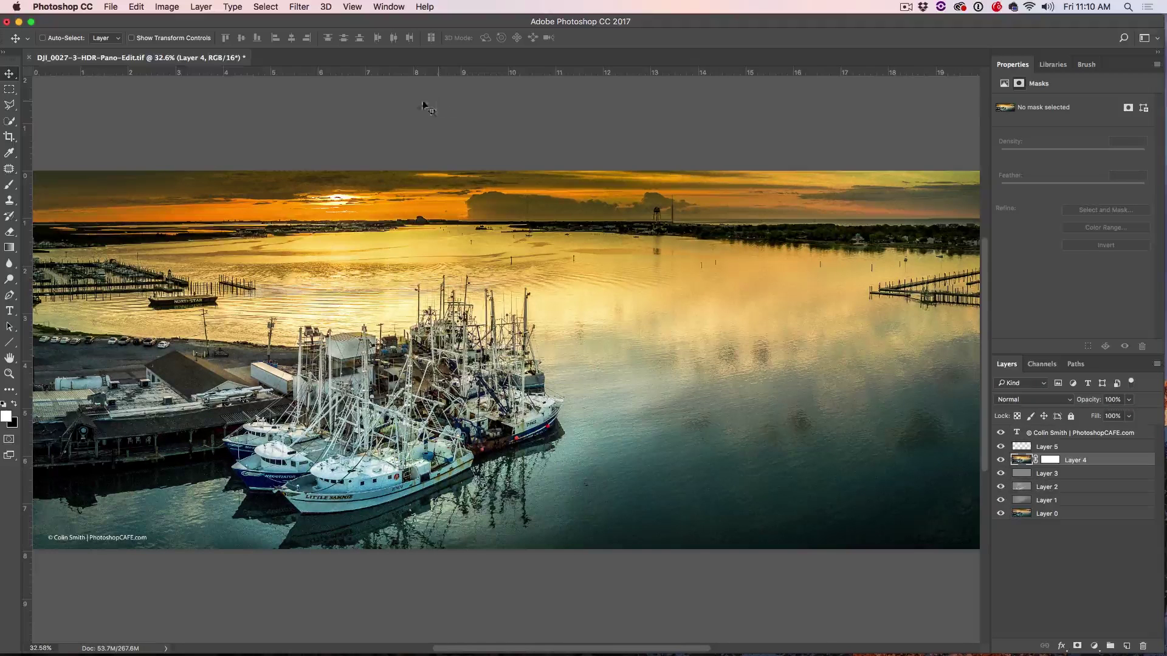
left_click(136, 6)
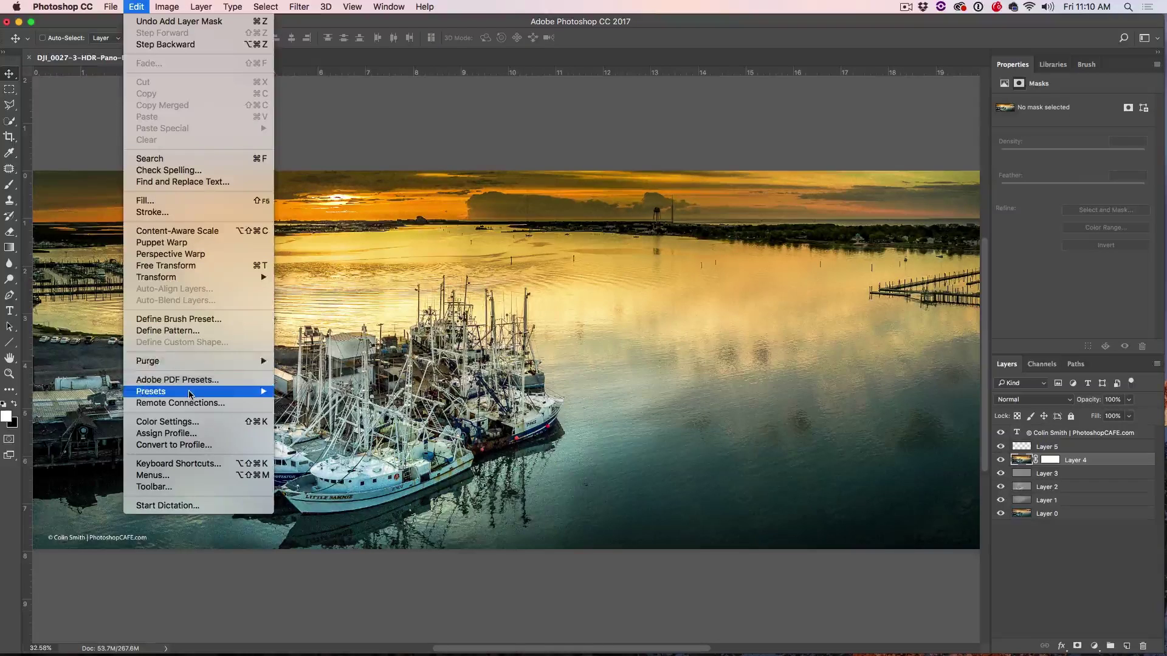
Open the Preset Manager and view the Swatches and Gradients presets
mouse_move(254, 396)
left_click(321, 391)
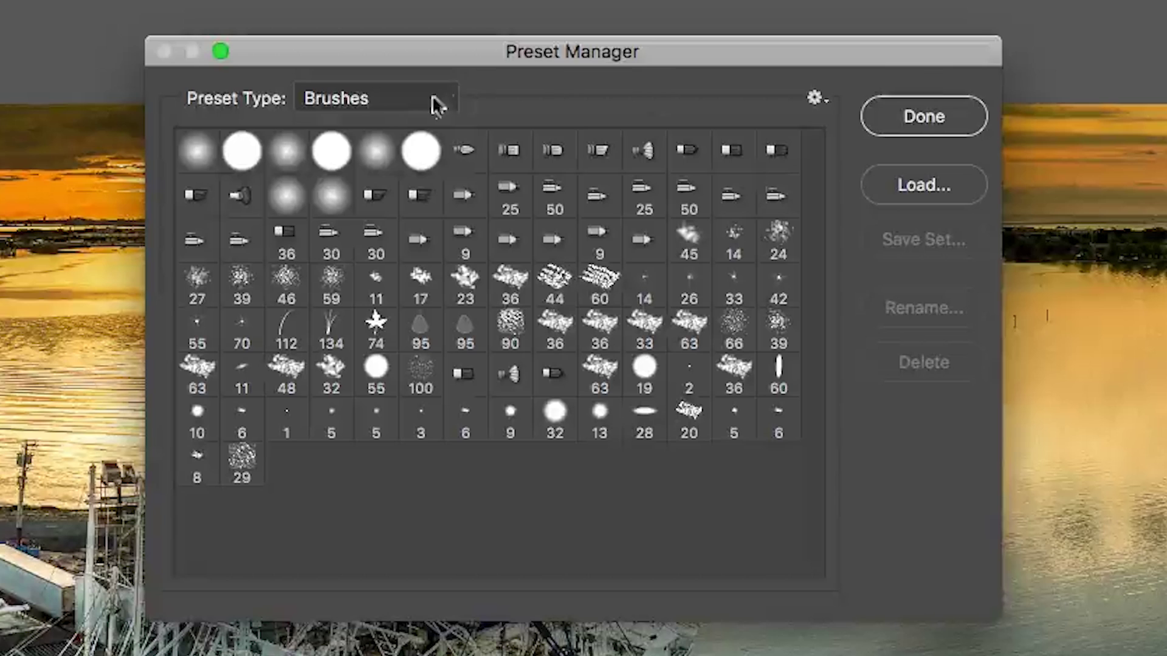
left_click(432, 98)
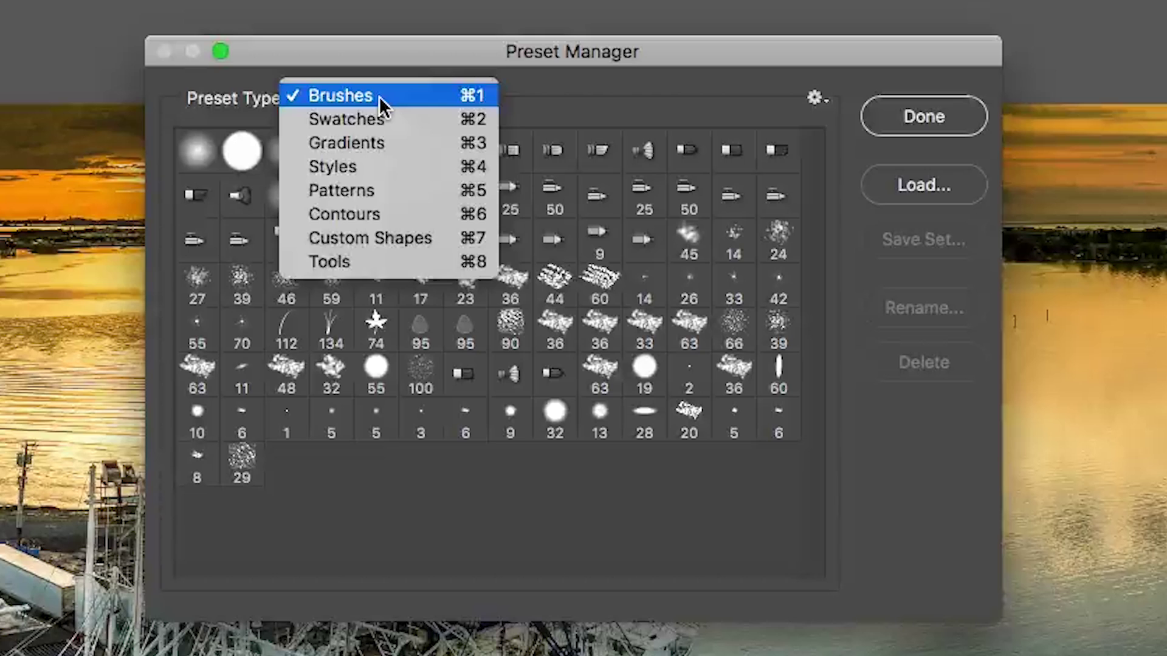
left_click(362, 119)
left_click(344, 97)
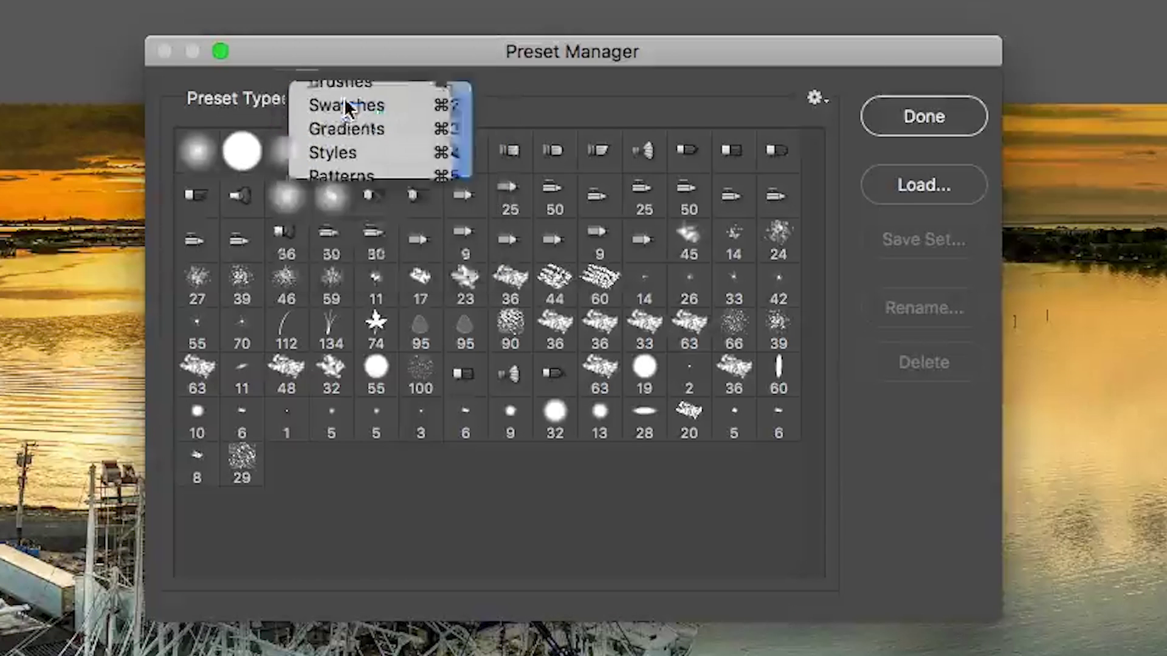
left_click(348, 117)
Switch to Contours, then Tools presets, and dismiss the gear options unchanged
left_click(348, 94)
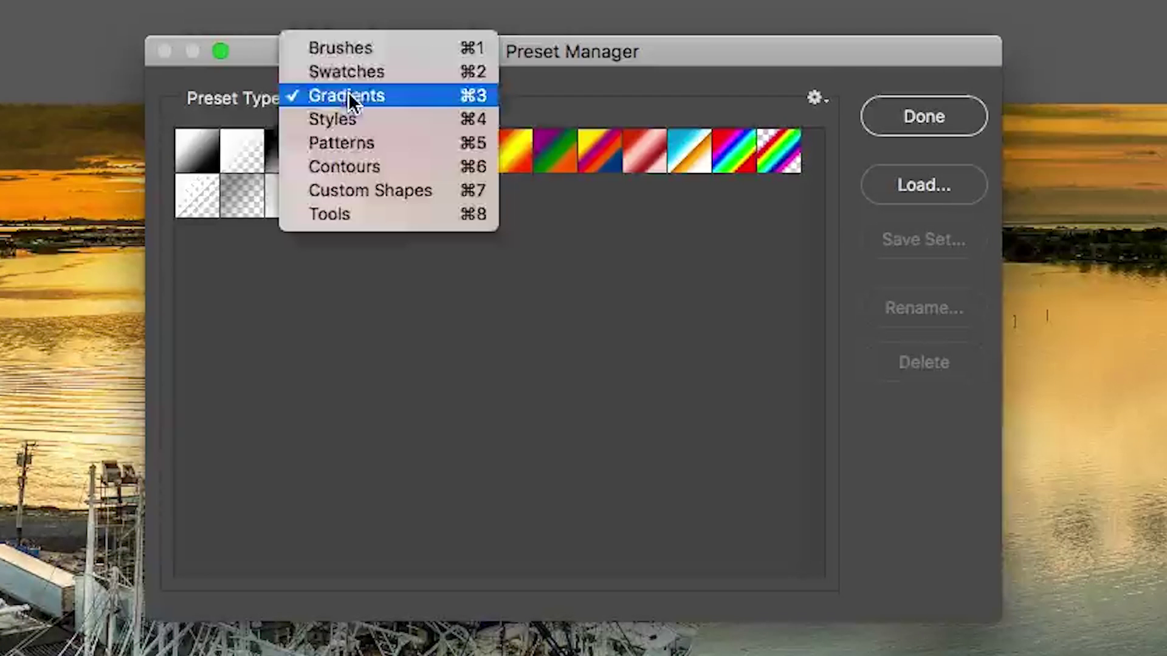
left_click(359, 163)
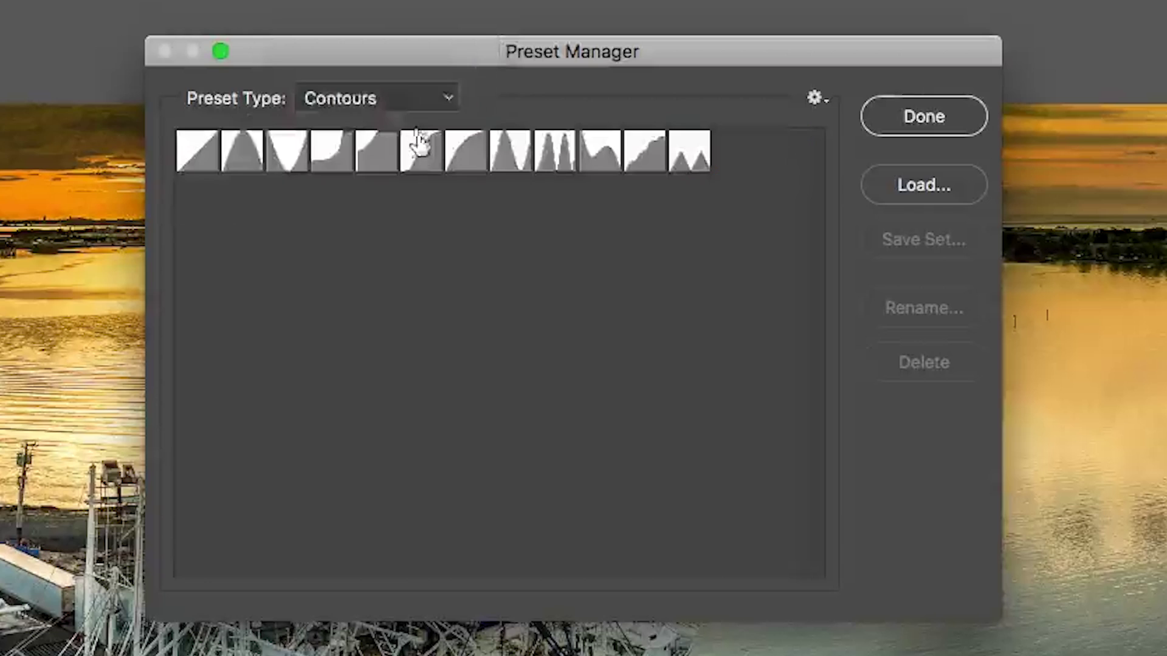
left_click(396, 97)
left_click(396, 146)
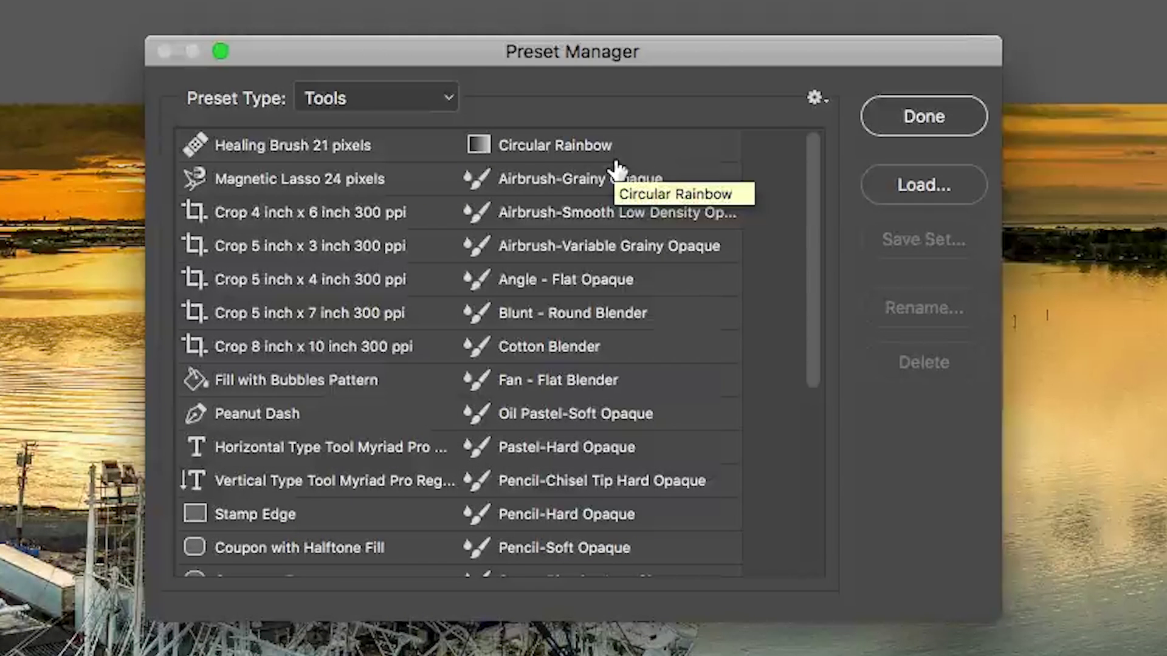
left_click(808, 103)
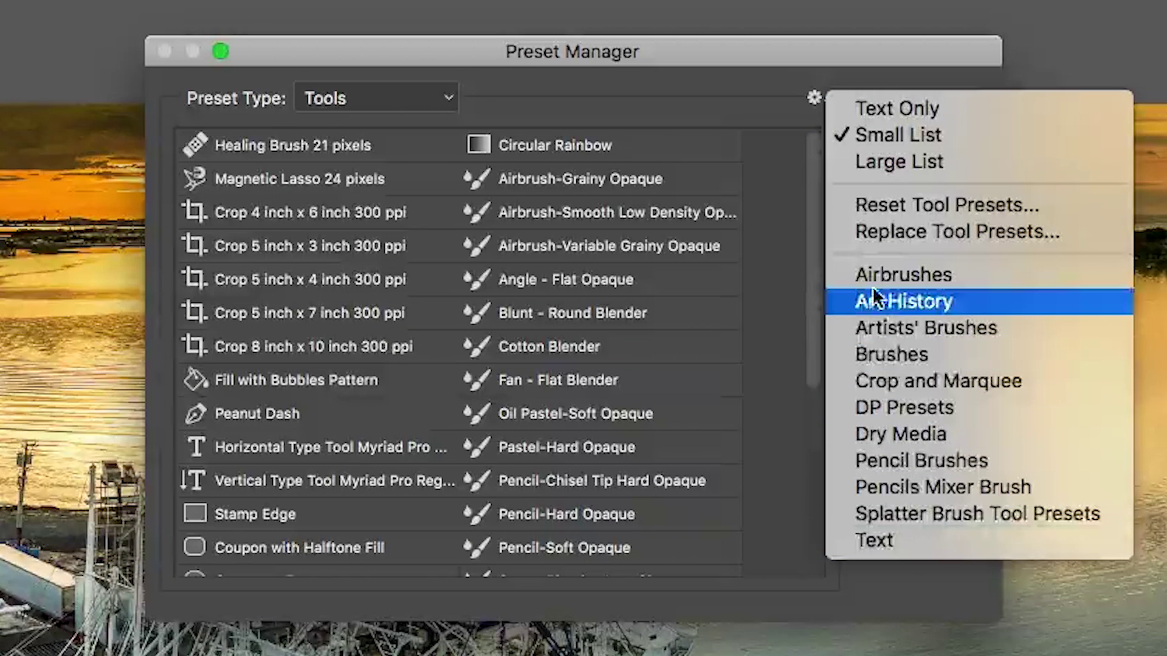
left_click(745, 55)
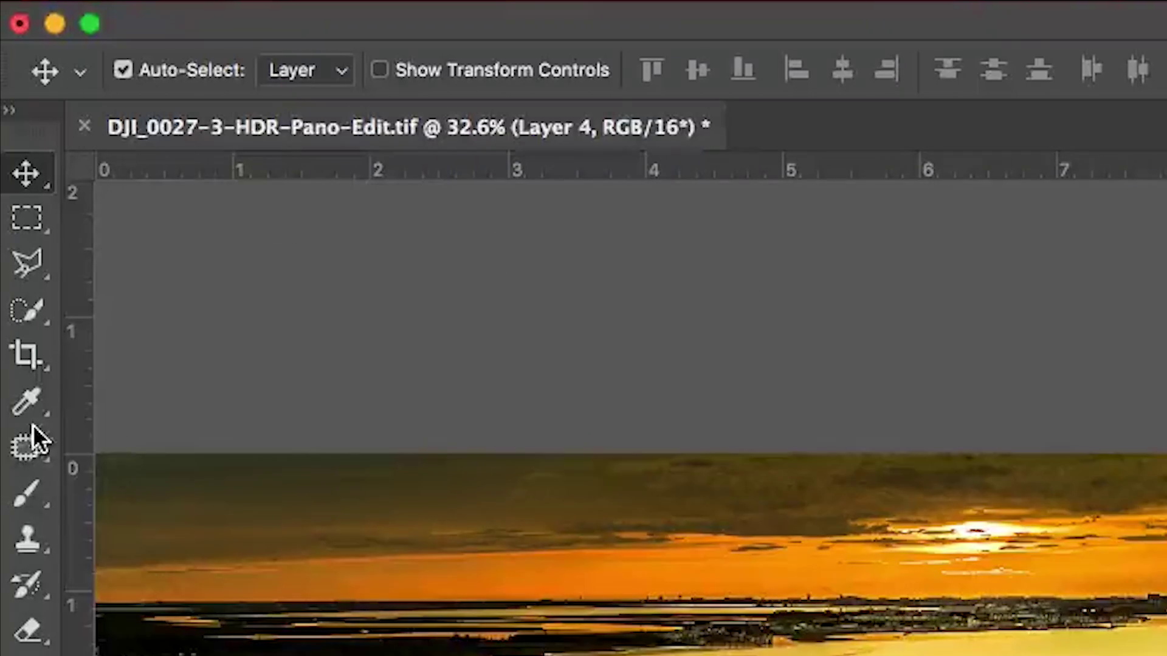
Pick the Brush tool, enable pen pressure for size, and choose Color Dodge mode
left_click(8, 182)
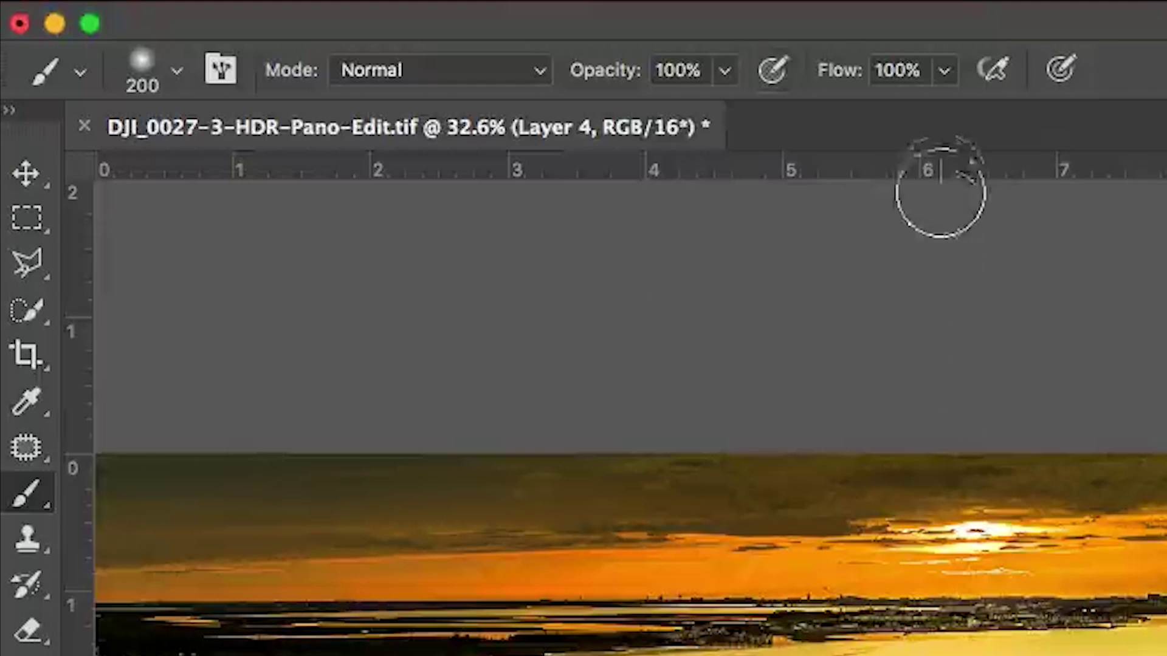
left_click(1061, 69)
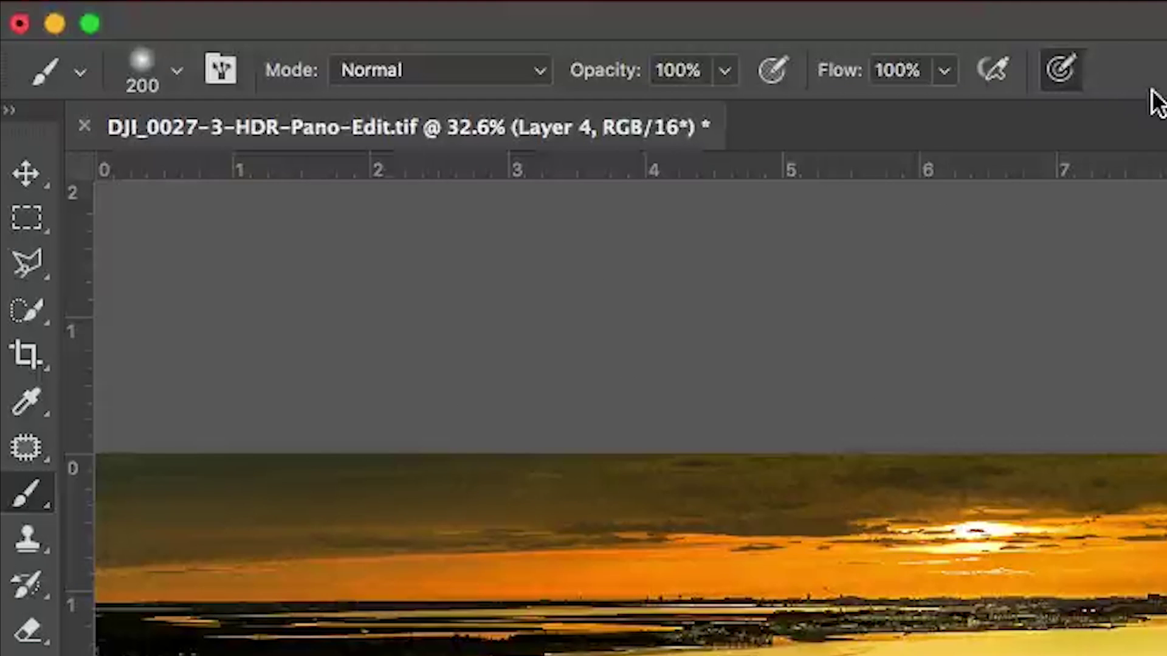
left_click(537, 71)
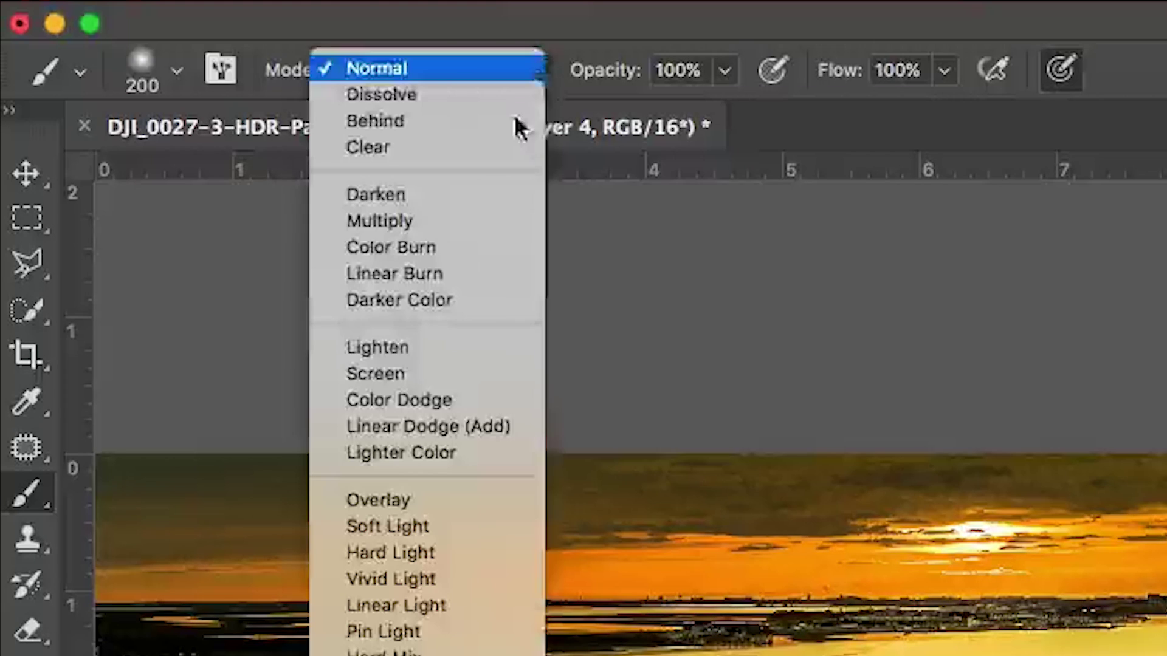
left_click(422, 400)
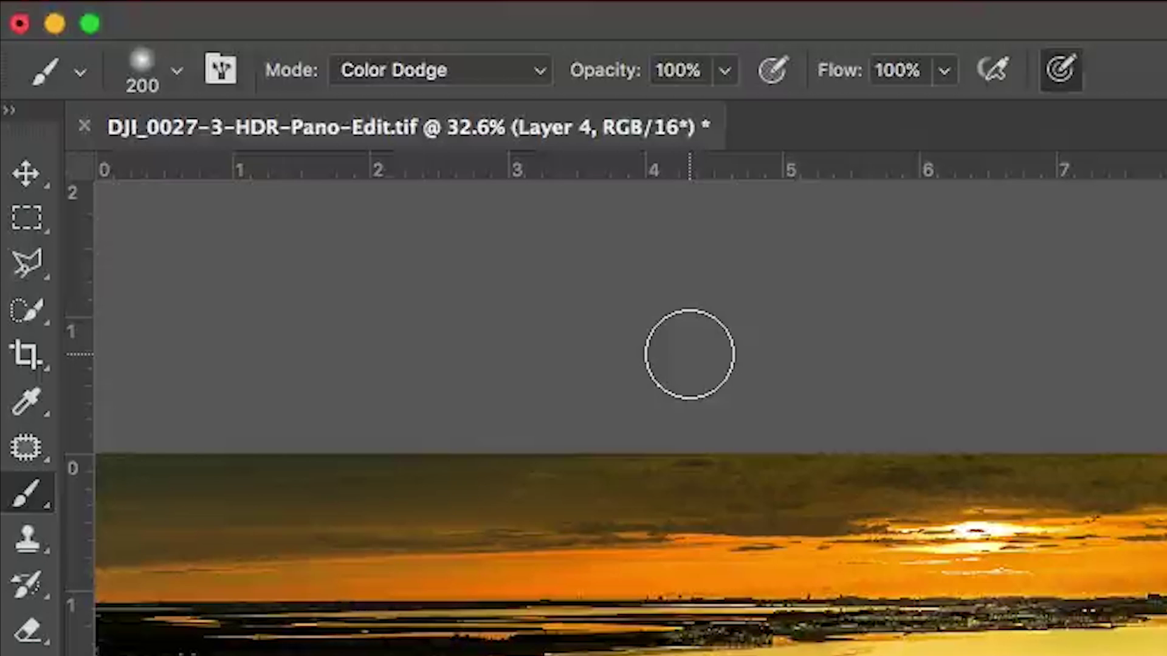
Reset the Brush tool, then Reset All Tools to defaults, and select the Move tool
right_click(39, 69)
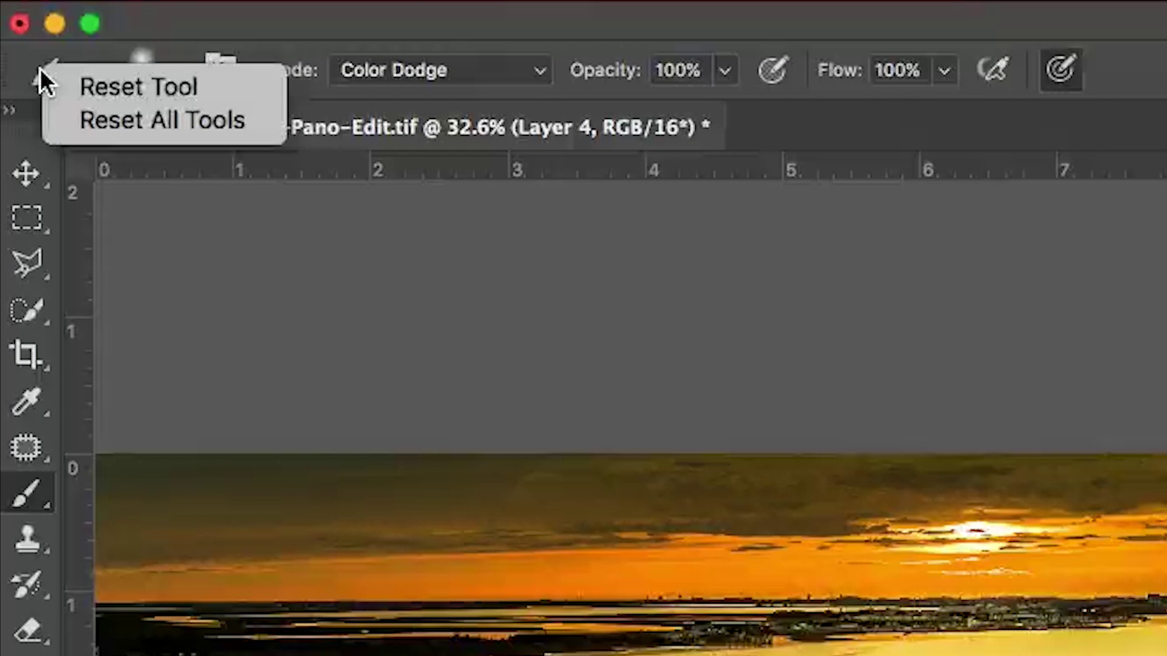
left_click(111, 90)
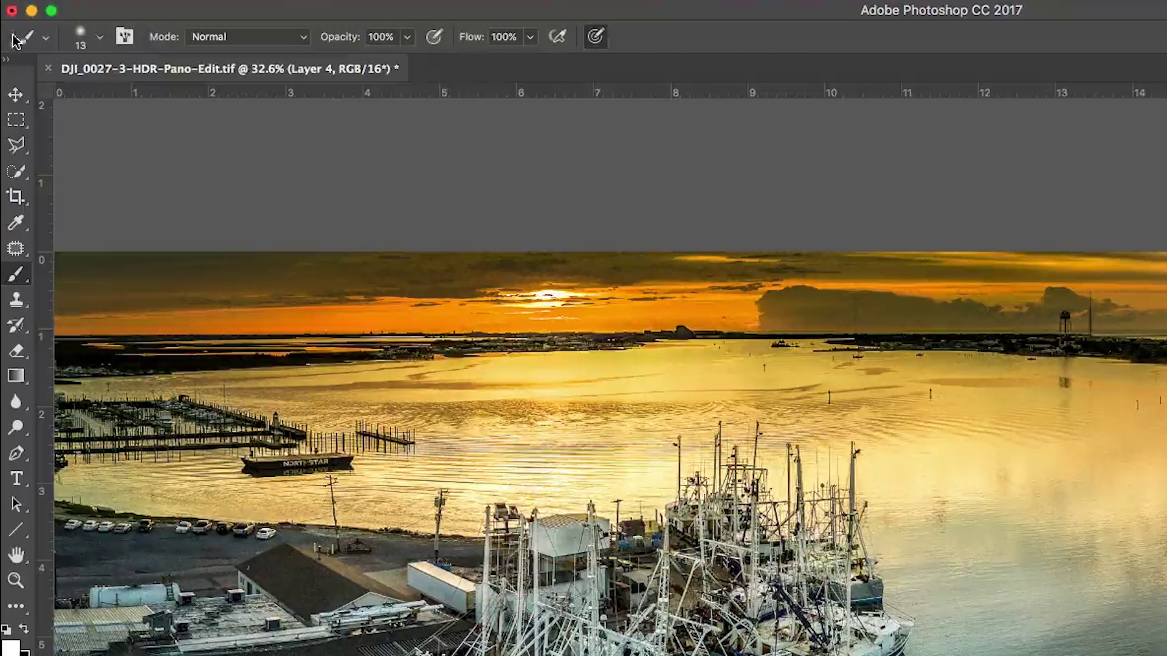
right_click(17, 41)
left_click(91, 62)
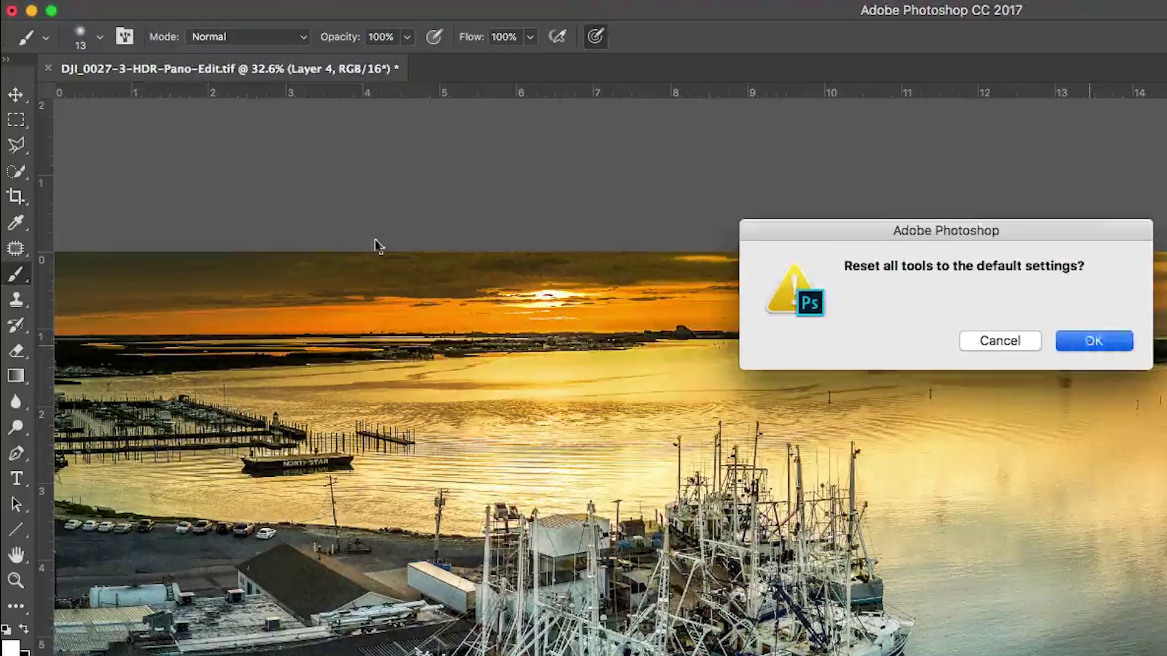
key("Return")
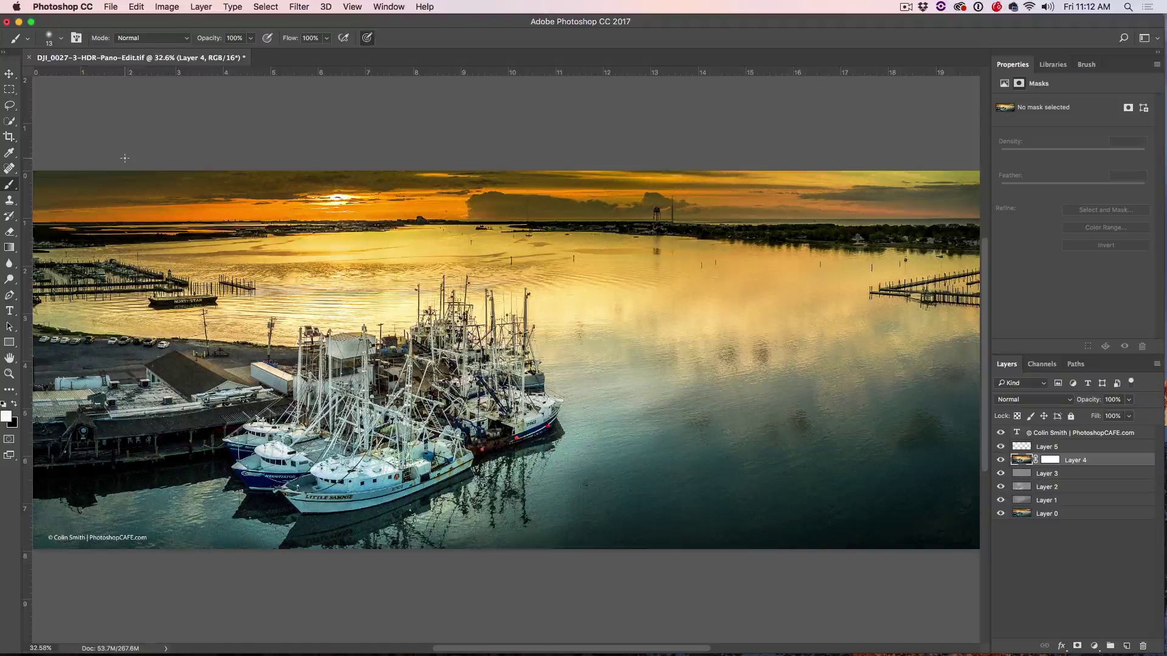
left_click(9, 74)
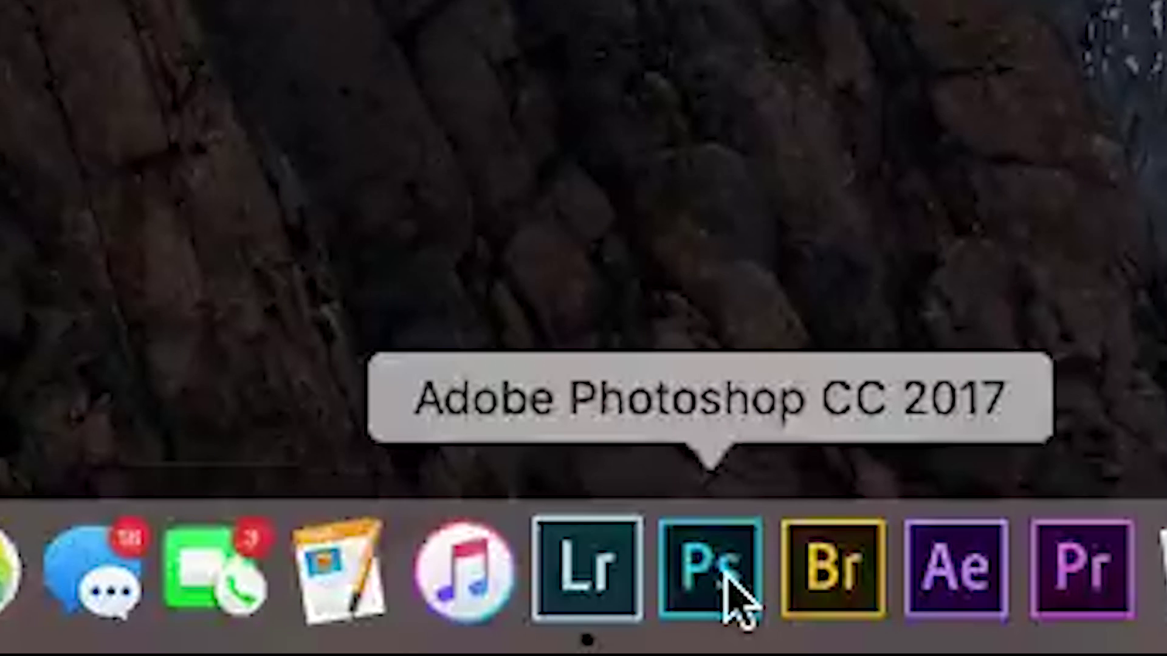
Relaunch Photoshop holding Cmd+Option+Shift and confirm deleting the settings file
left_click(736, 598, "alt+shift+super")
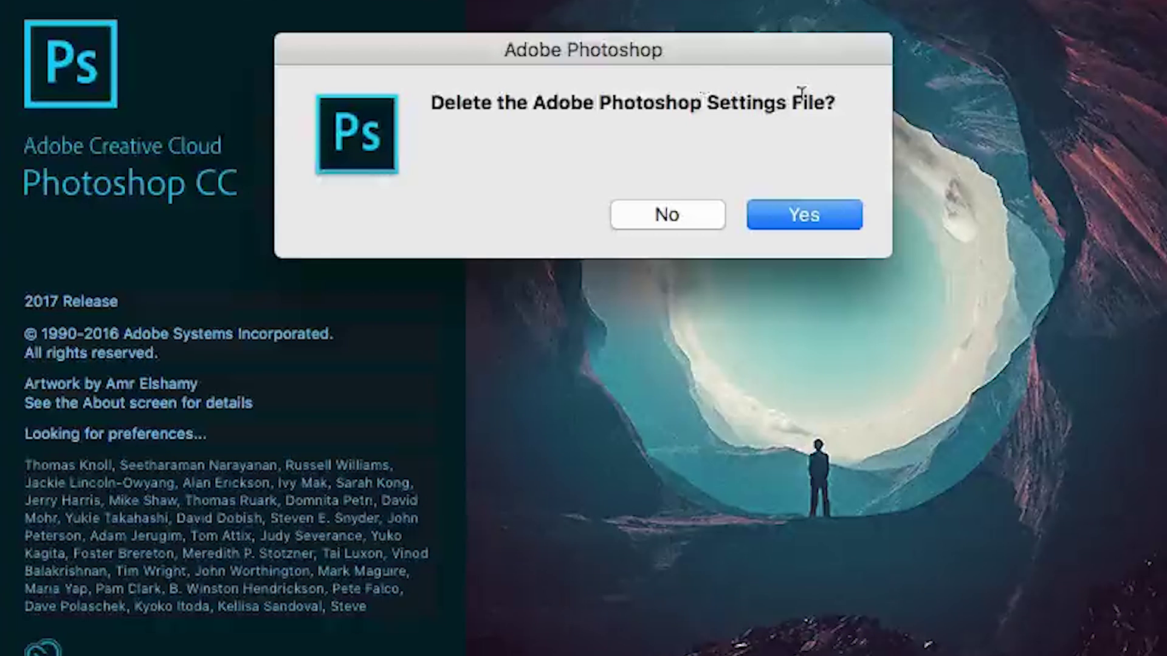
left_click(822, 216)
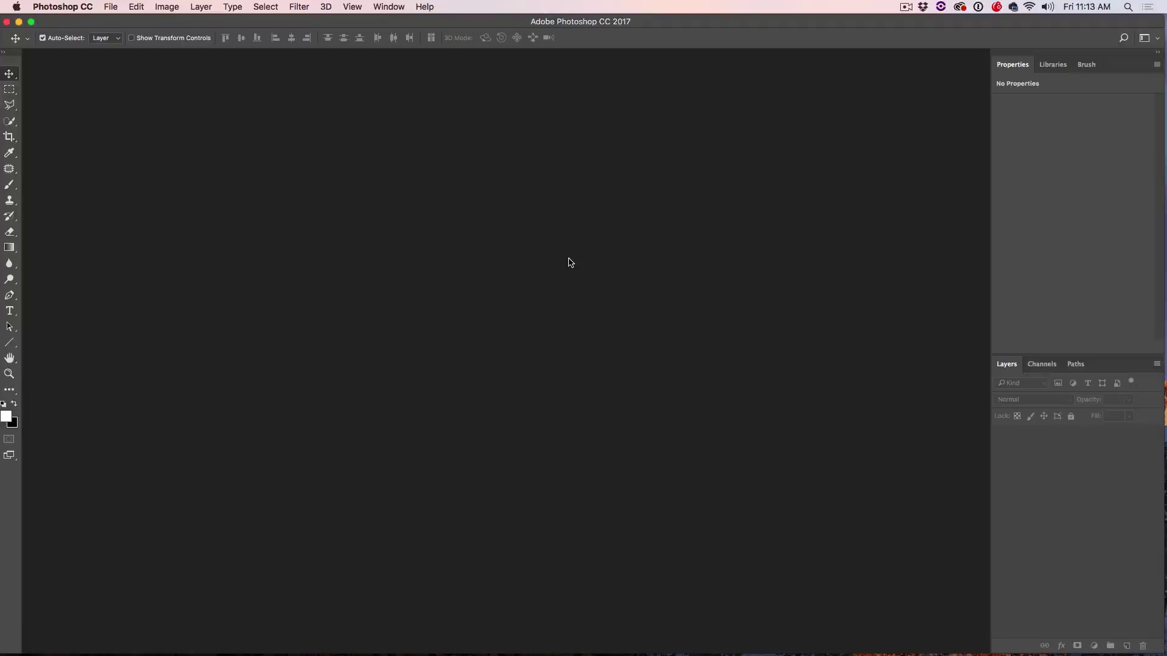
Reopen the harbor panorama, select Layer 4, and open Curves with Cmd+M
left_click(111, 7)
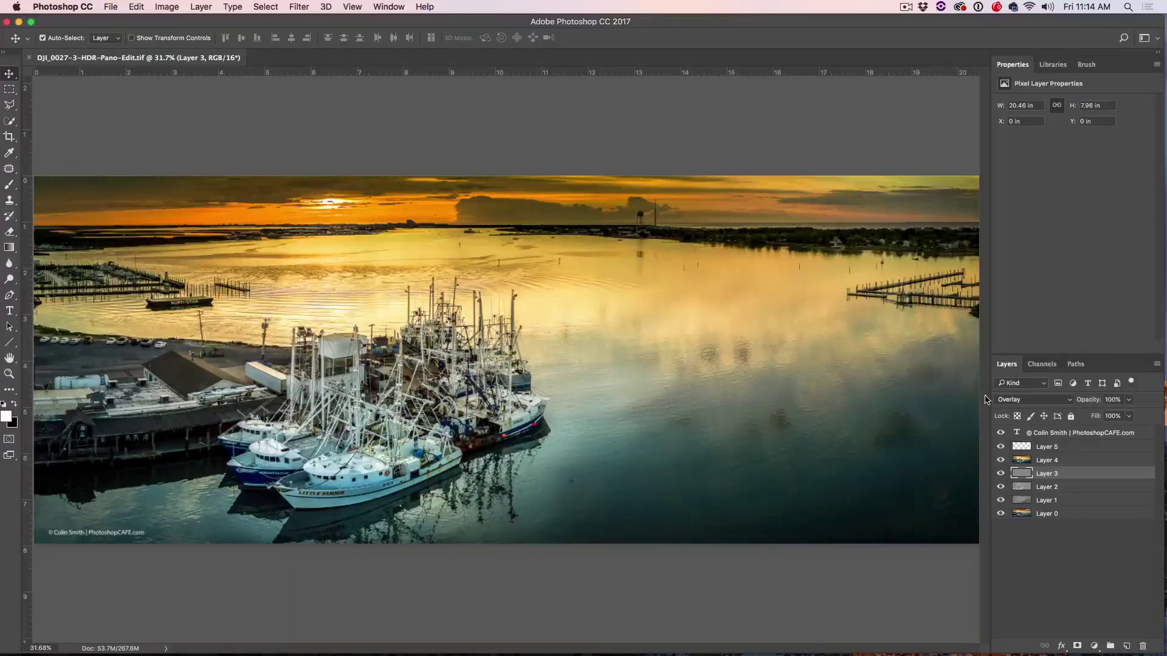
left_click(1027, 461)
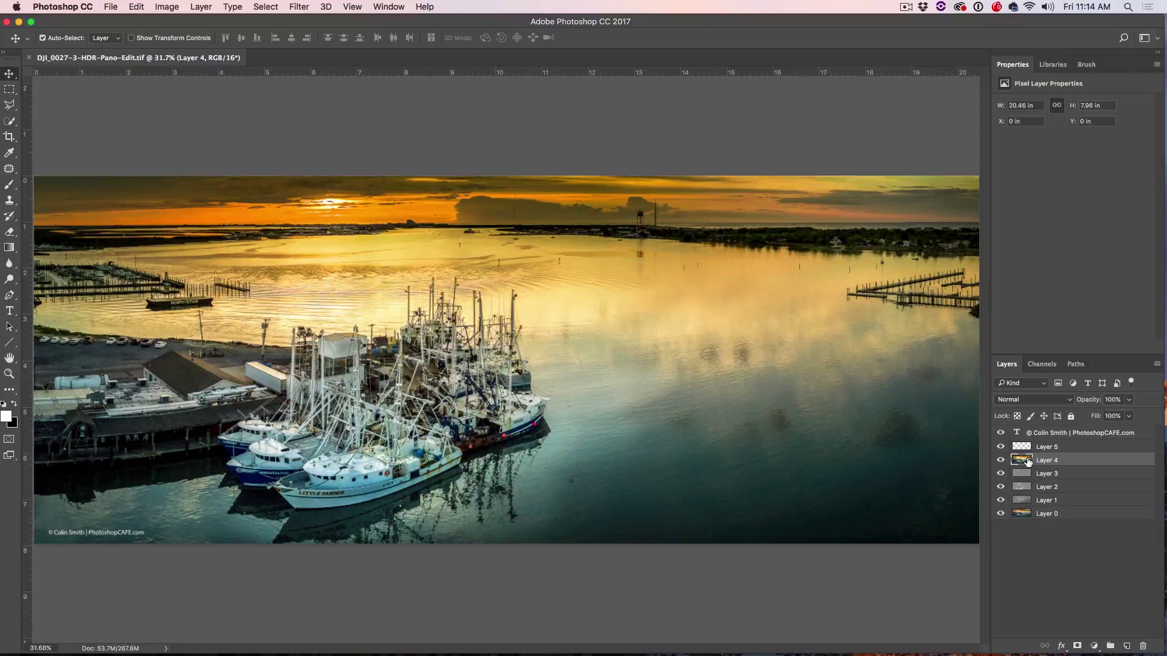
key("super")
key("super+m")
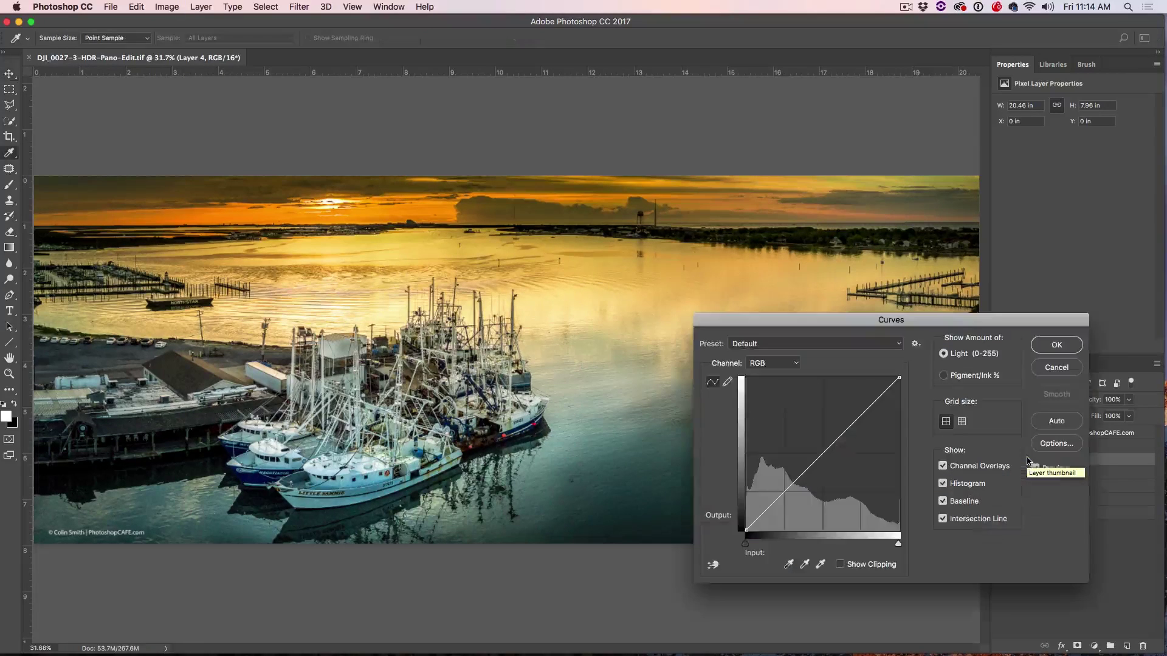
Add darker shadow and raised highlight points, brighten Blue, then reset the curve
left_click_drag(835, 318, 668, 77)
left_click_drag(633, 241, 628, 248)
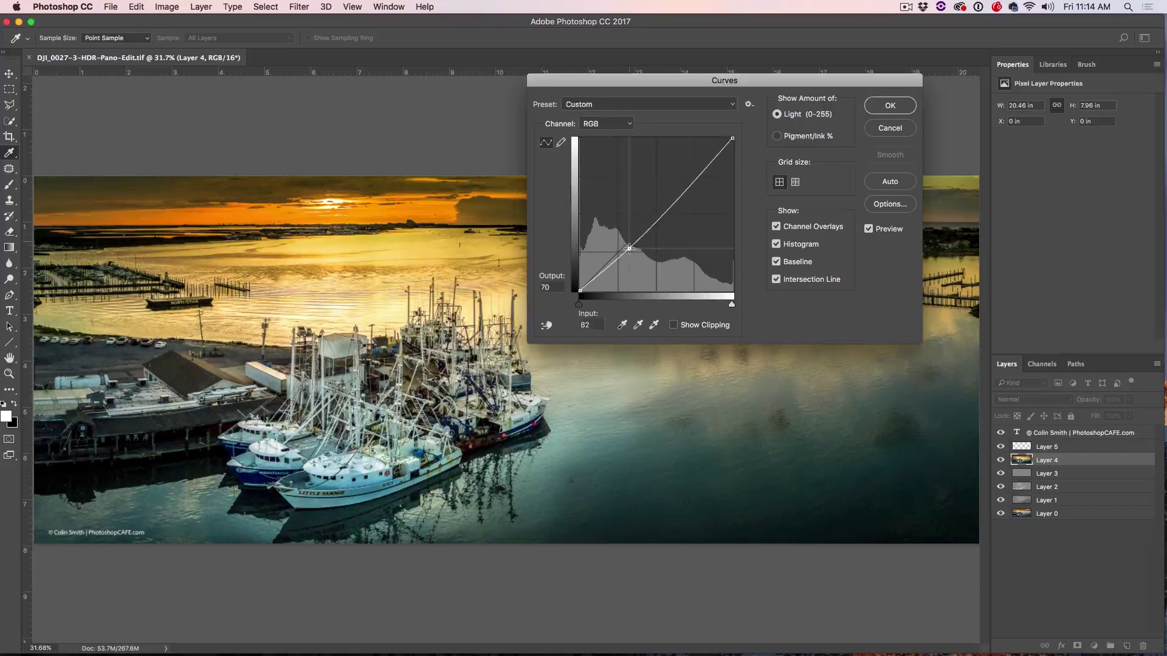
mouse_move(687, 184)
left_mouse_down()
mouse_move(687, 173)
mouse_move(666, 187)
left_mouse_up()
key("alt+5")
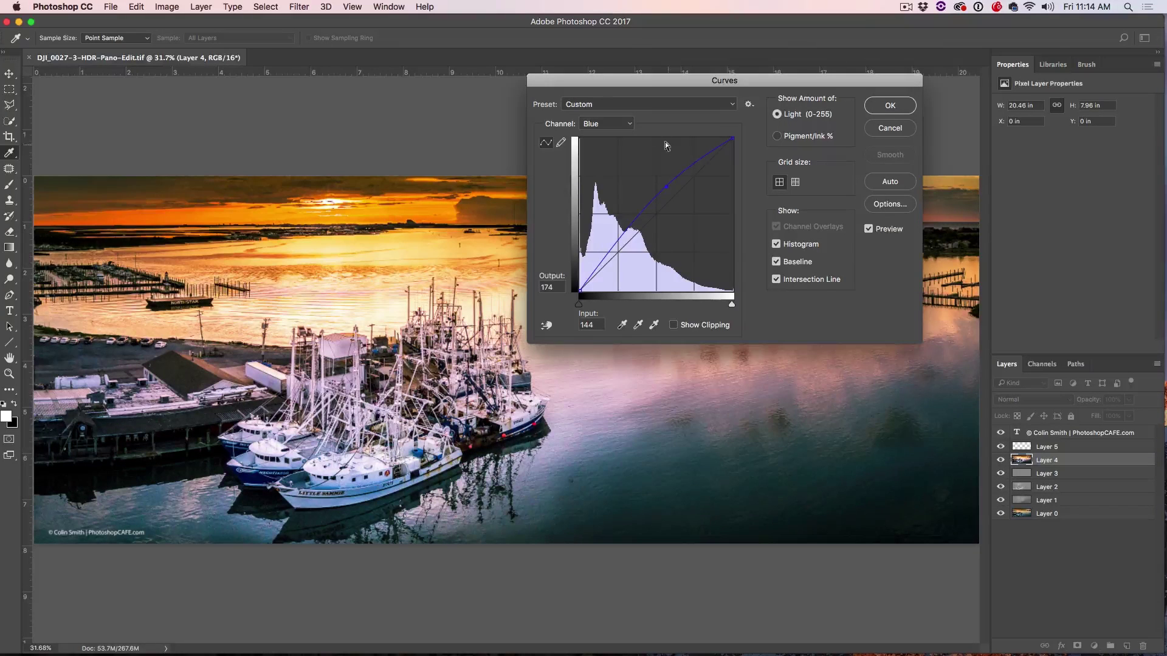
left_click(628, 125)
key("alt+2")
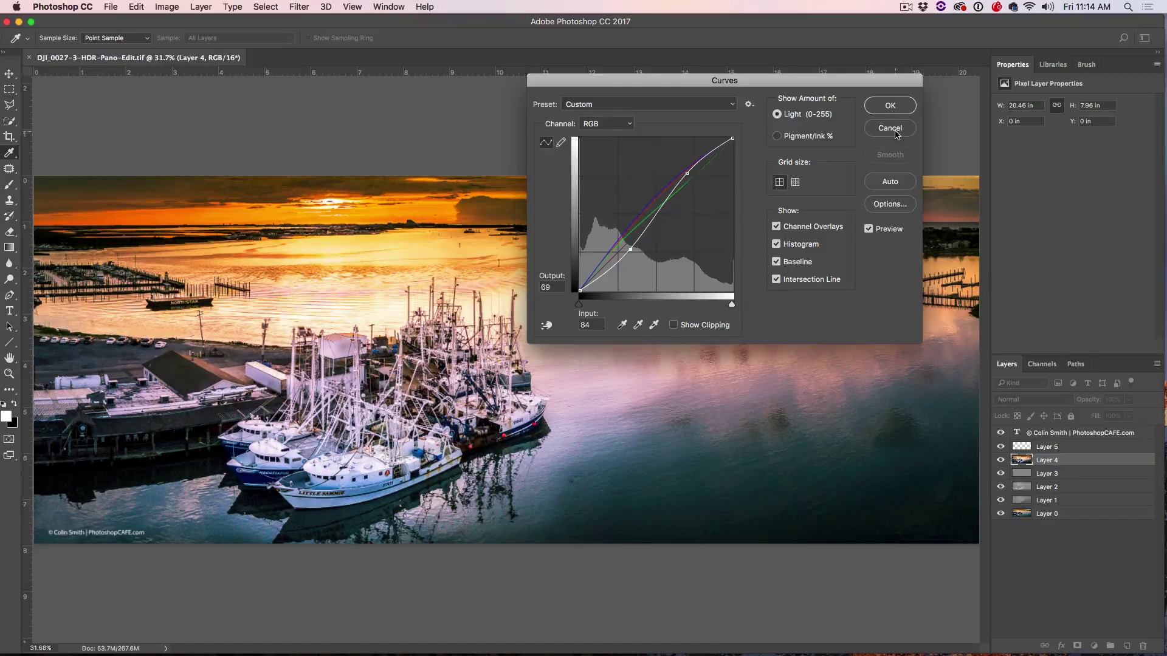
key("alt")
left_click(891, 128, "alt")
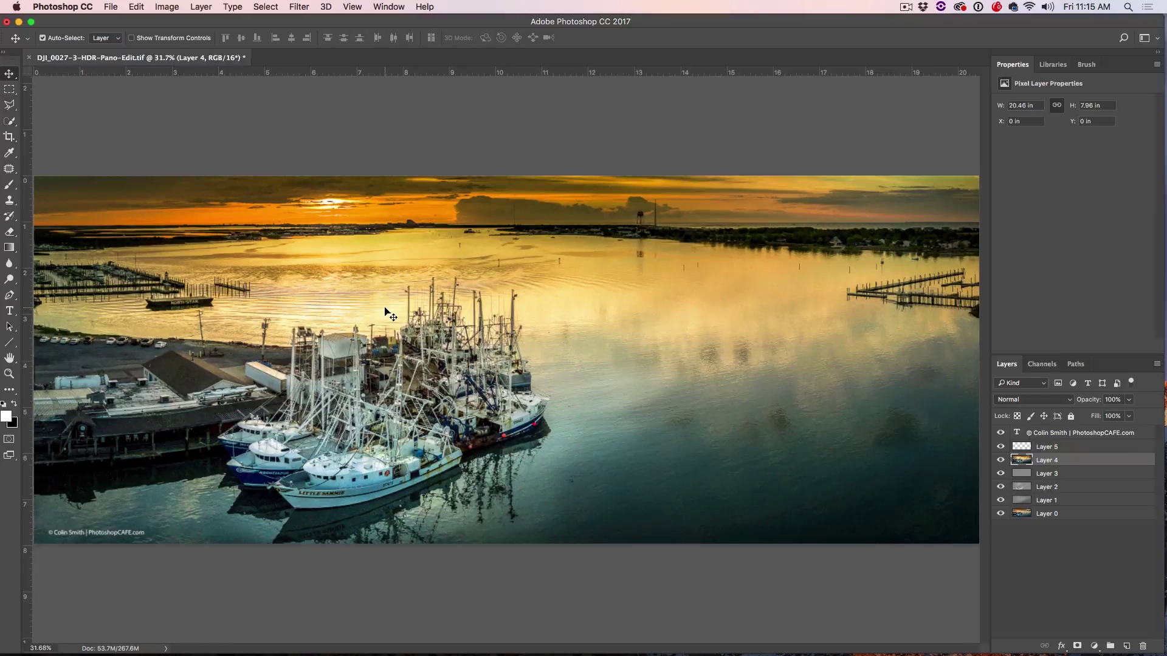
left_click(166, 6)
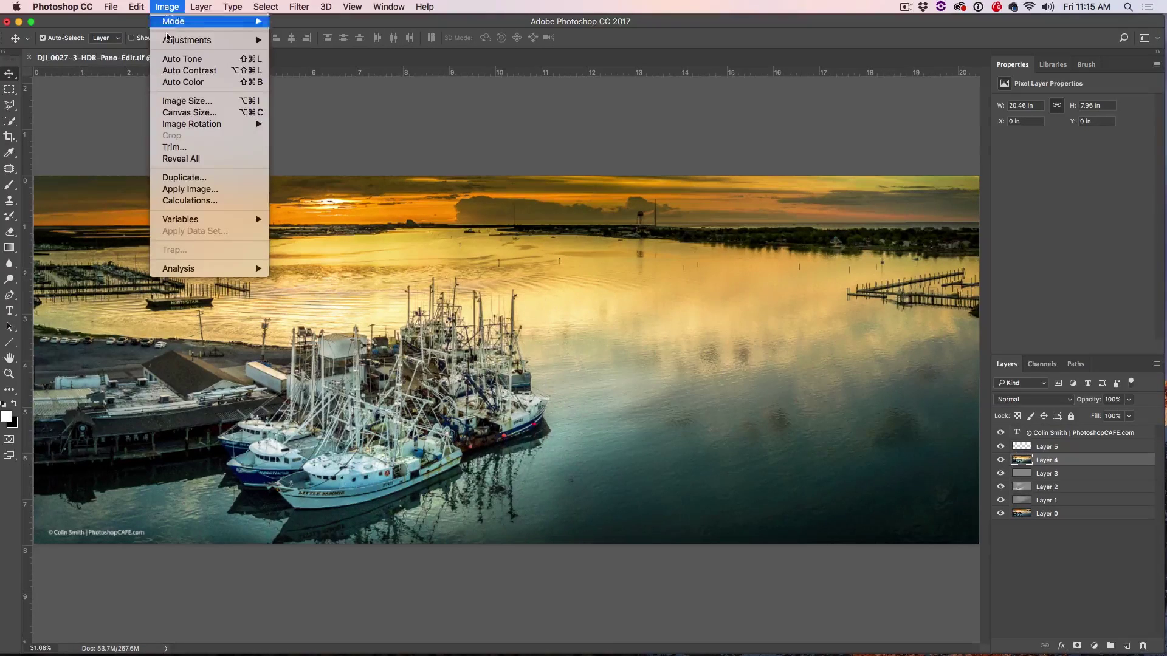
left_click(186, 101)
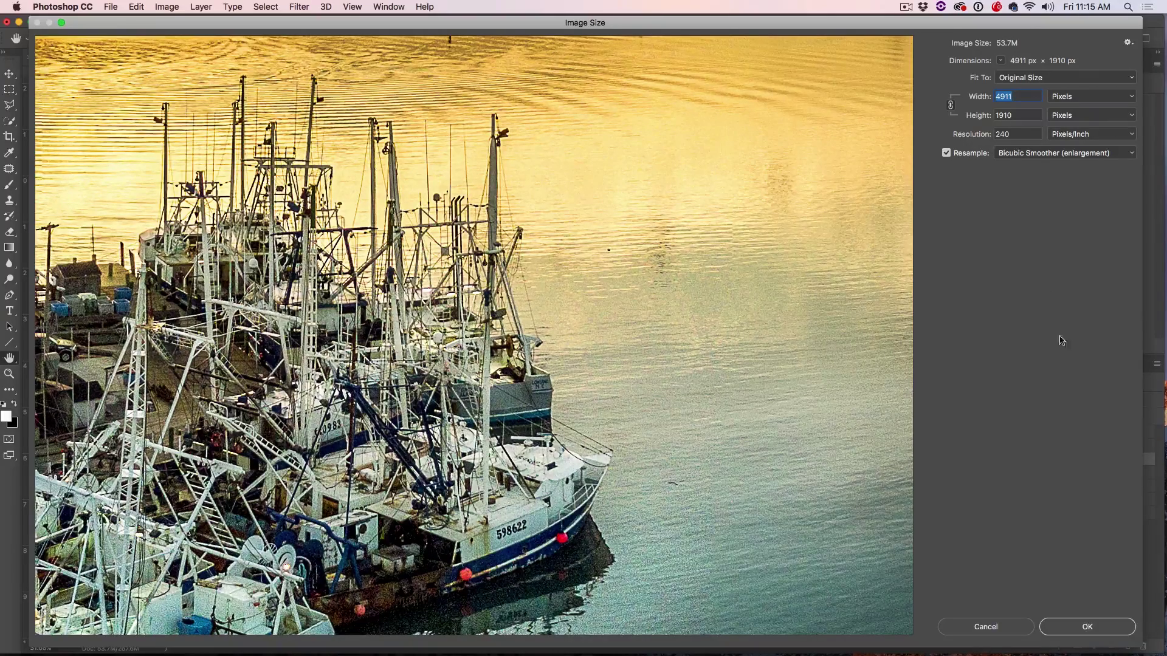
left_click(985, 626)
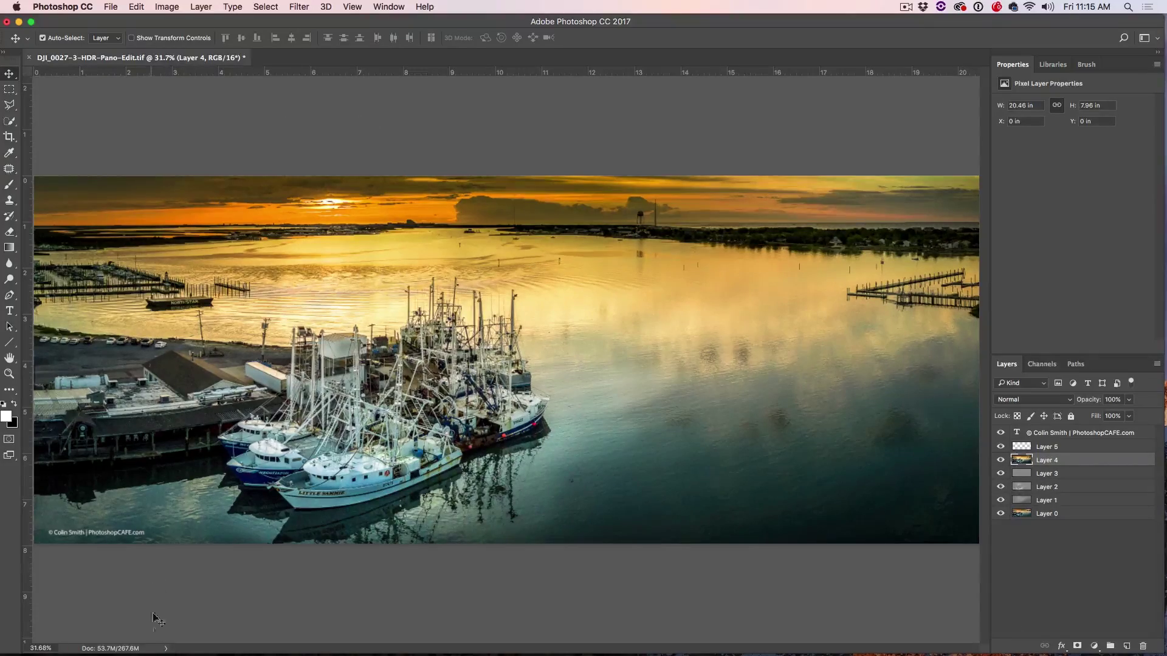
left_click(163, 649)
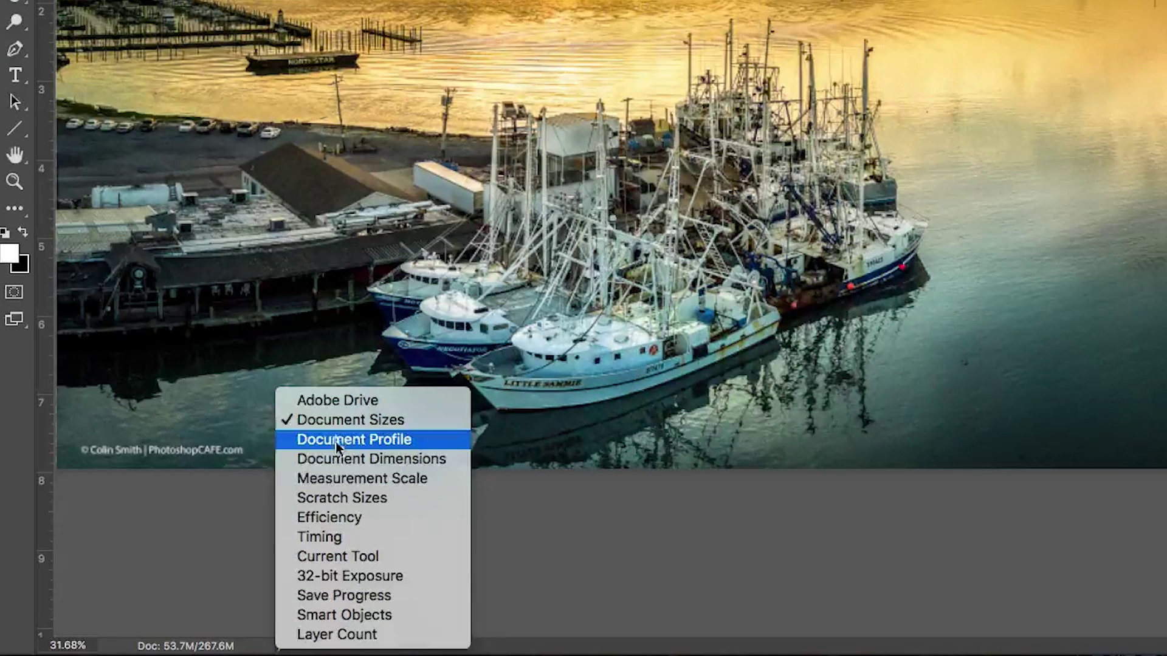
Show Document Dimensions, switch the rulers to pixels, then set the status bar to Layer Count (7 Layers)
left_click(336, 458)
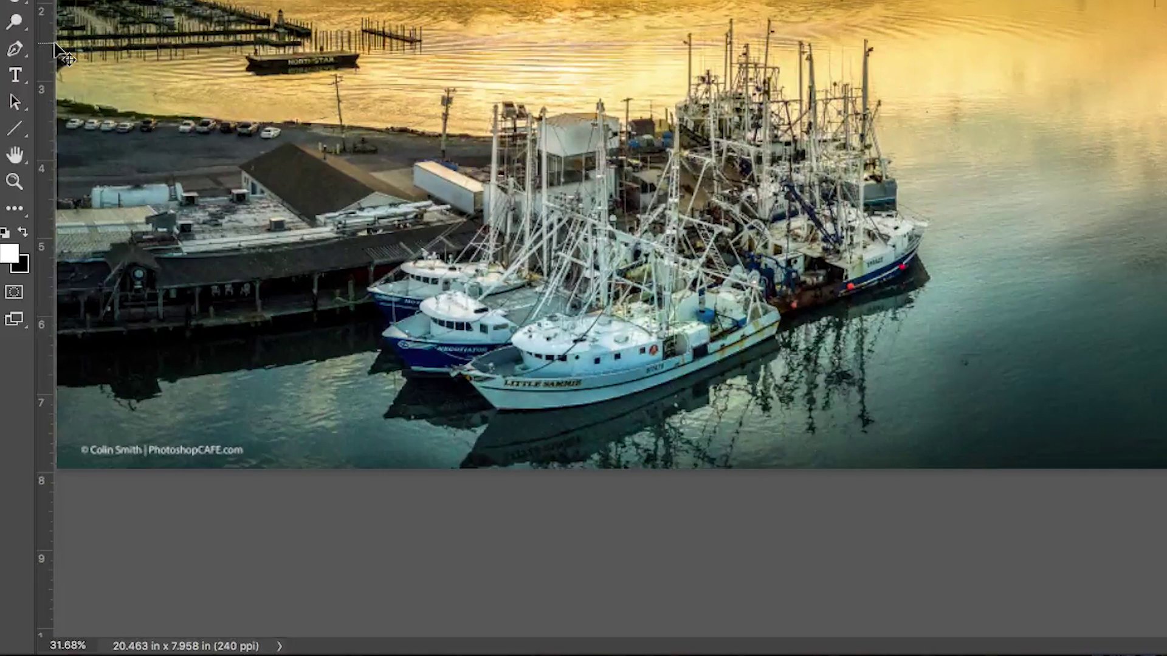
right_click(42, 28)
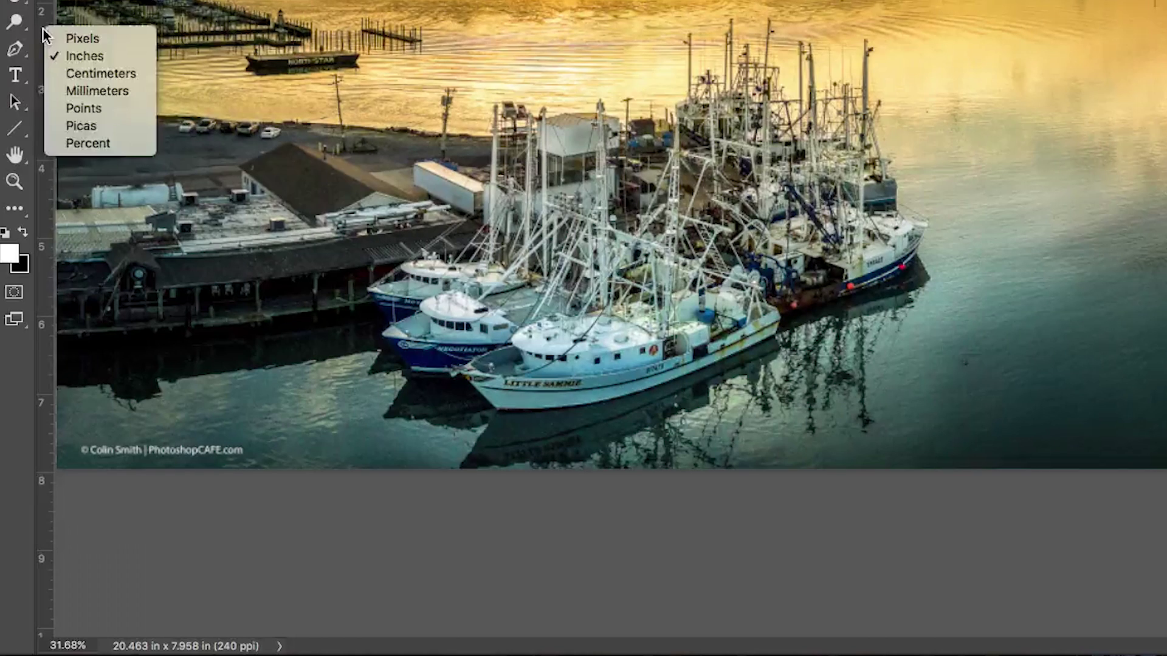
left_click(92, 39)
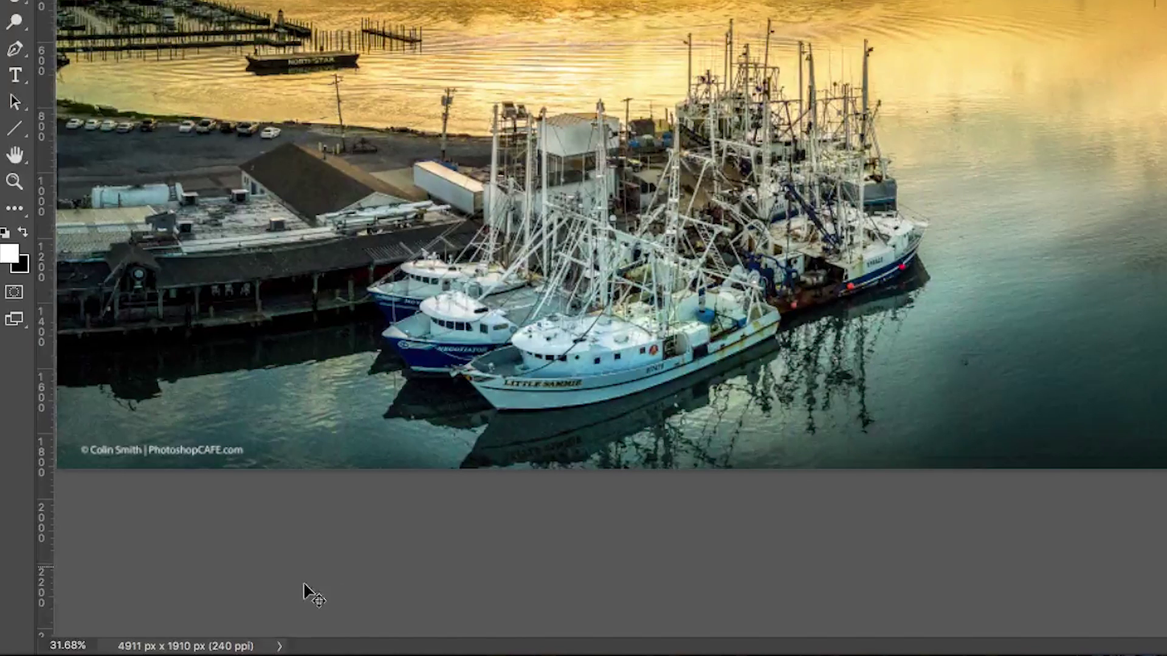
left_click(280, 645)
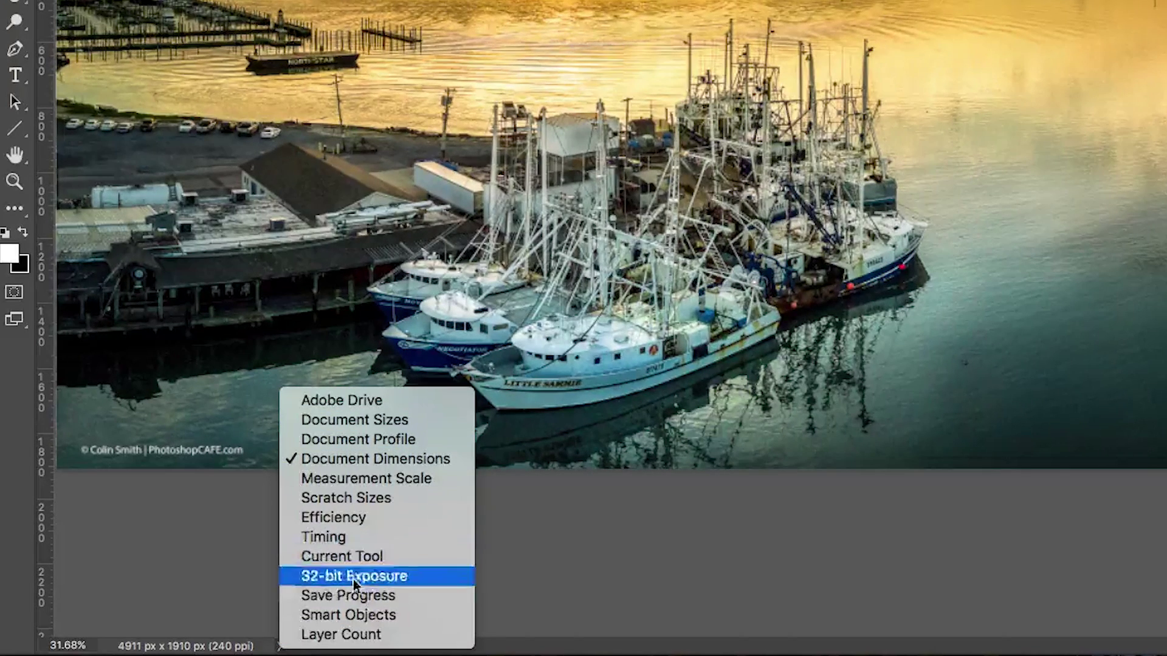
left_click(351, 633)
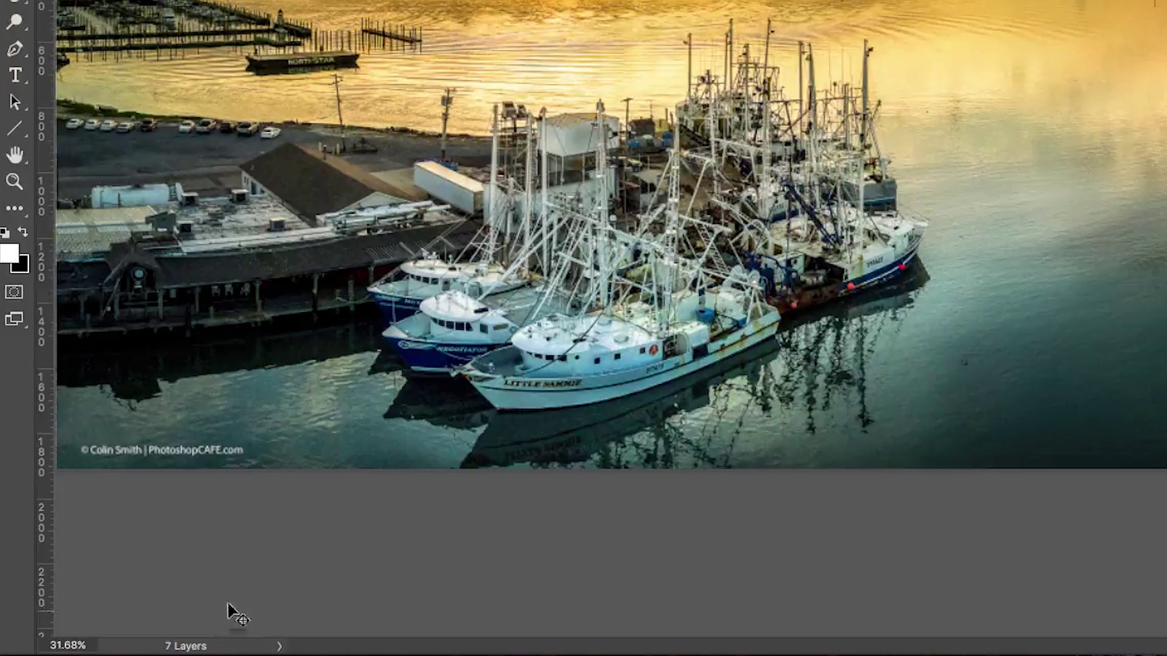